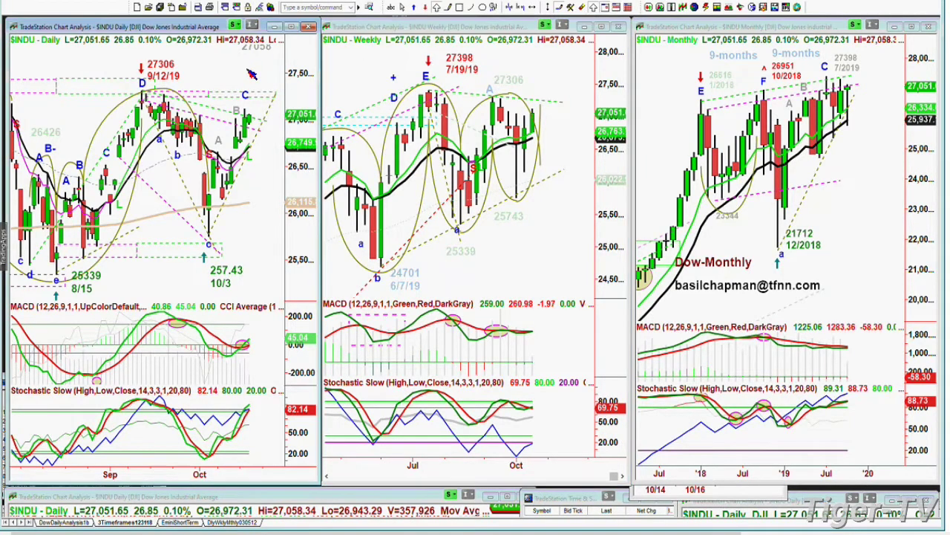
- Change the text label near the daily Dow chart's latest high to 27120 and place it just above the C label
mouse_move(250, 74)
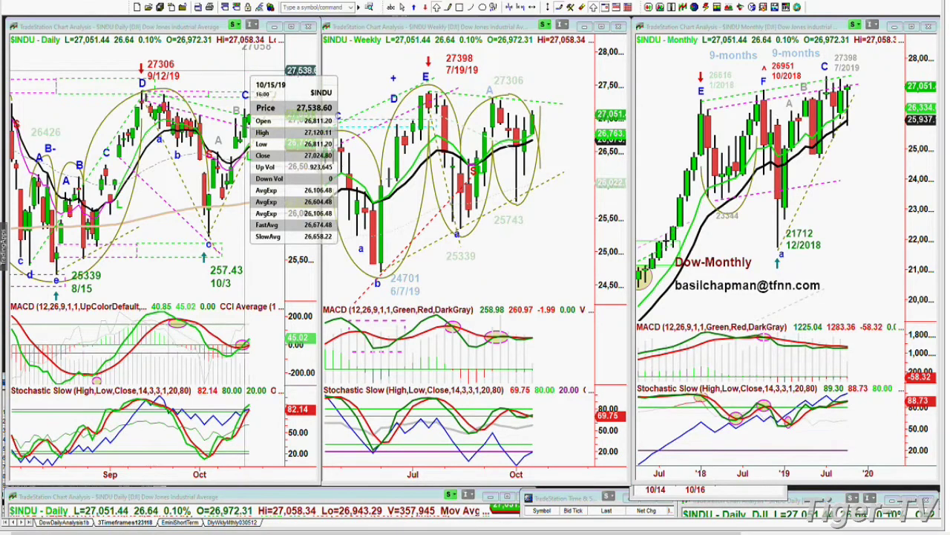
right_click(256, 59)
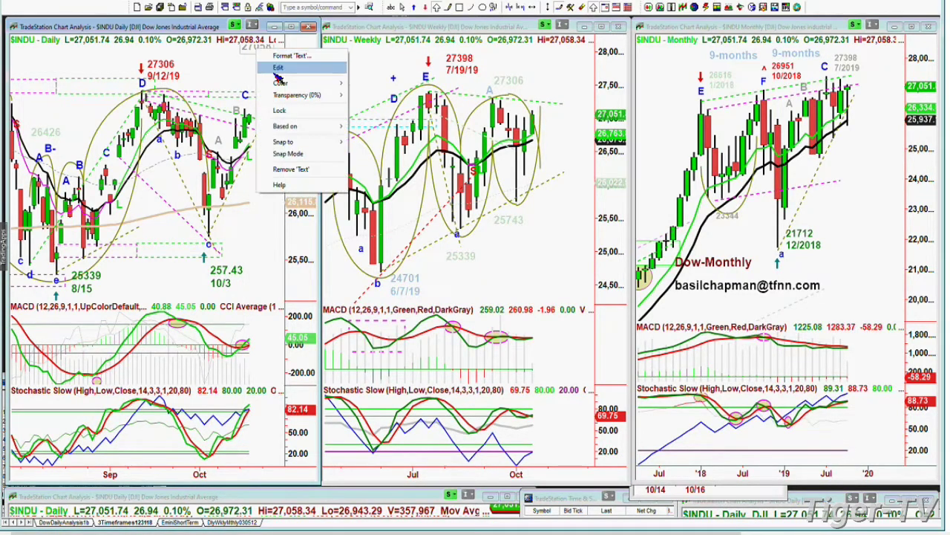
left_click(278, 68)
type("271")
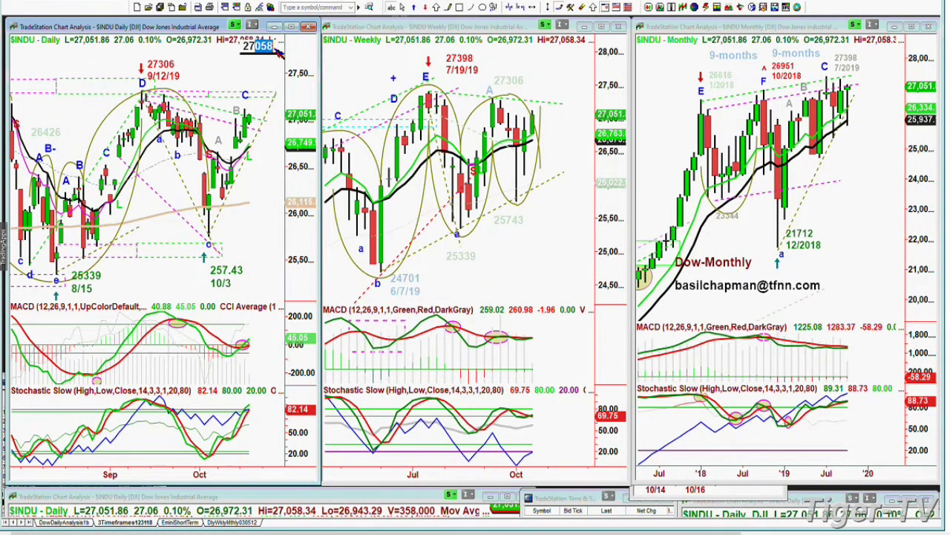
type("20")
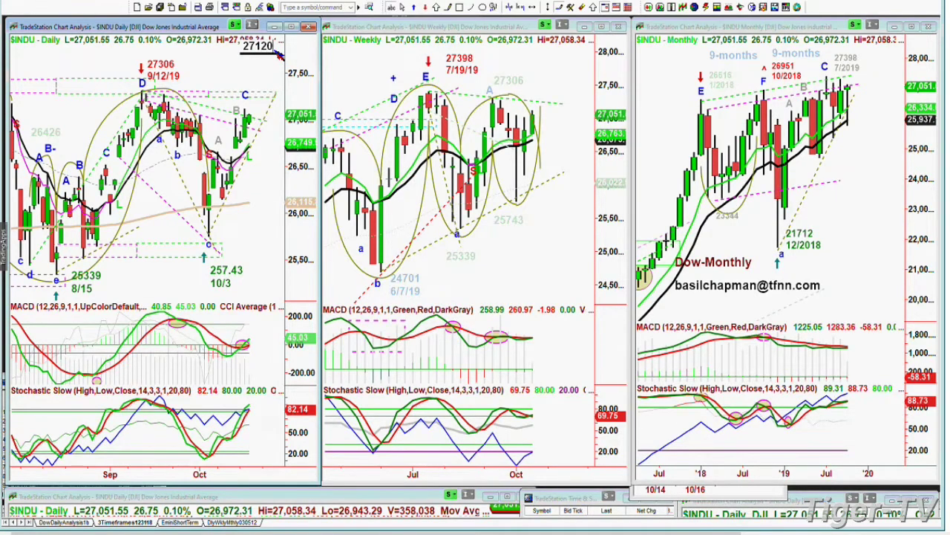
key("Return")
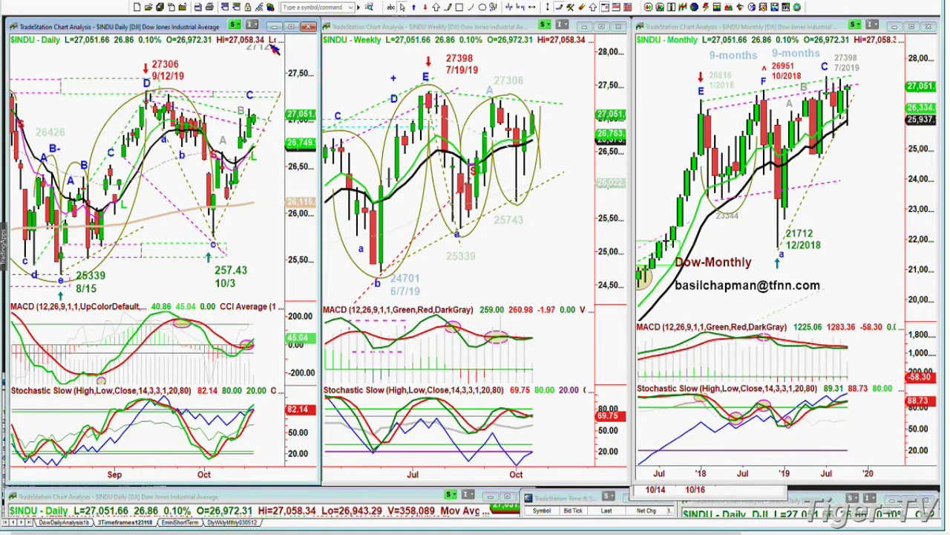
left_click_drag(275, 46, 259, 83)
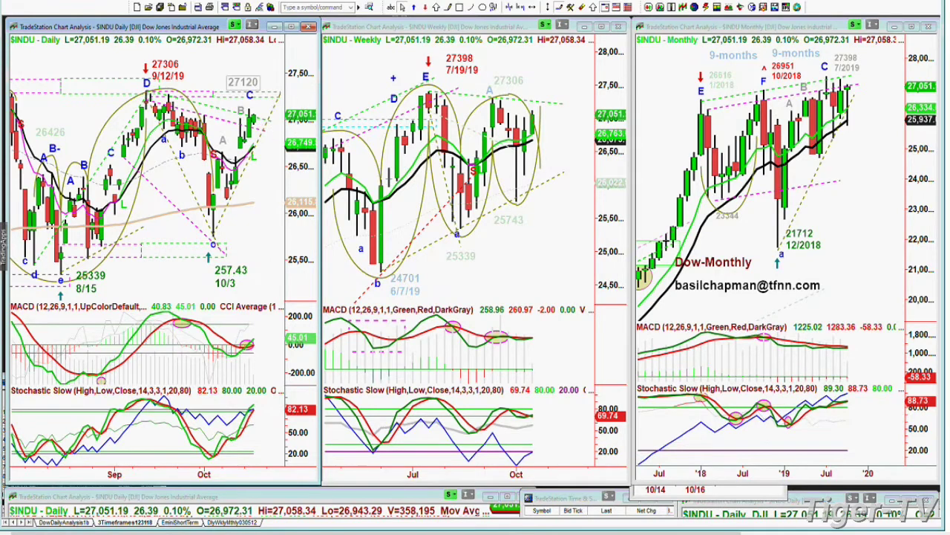
- Correct the price in the 10/3 low label on the daily Dow chart to 25743
scroll(256, 84, "up", 3)
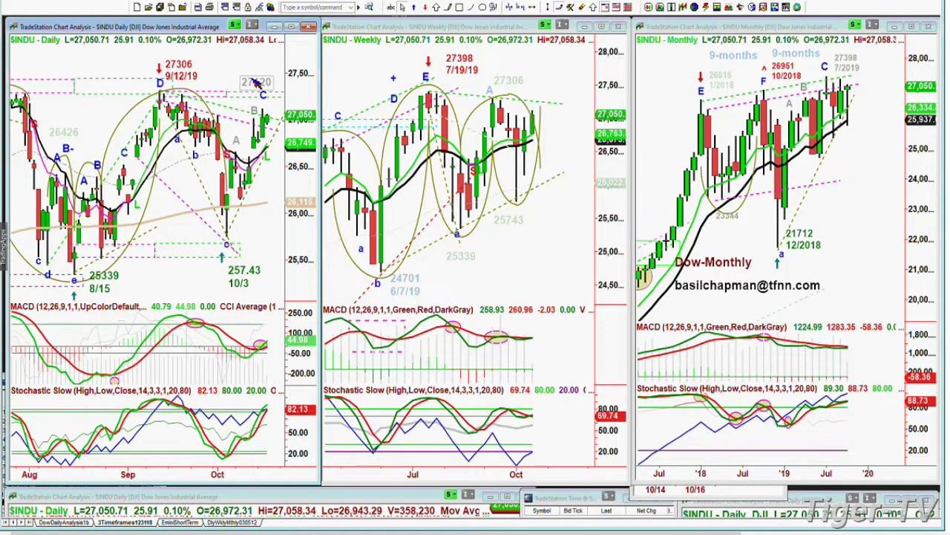
scroll(256, 84, "up", 2)
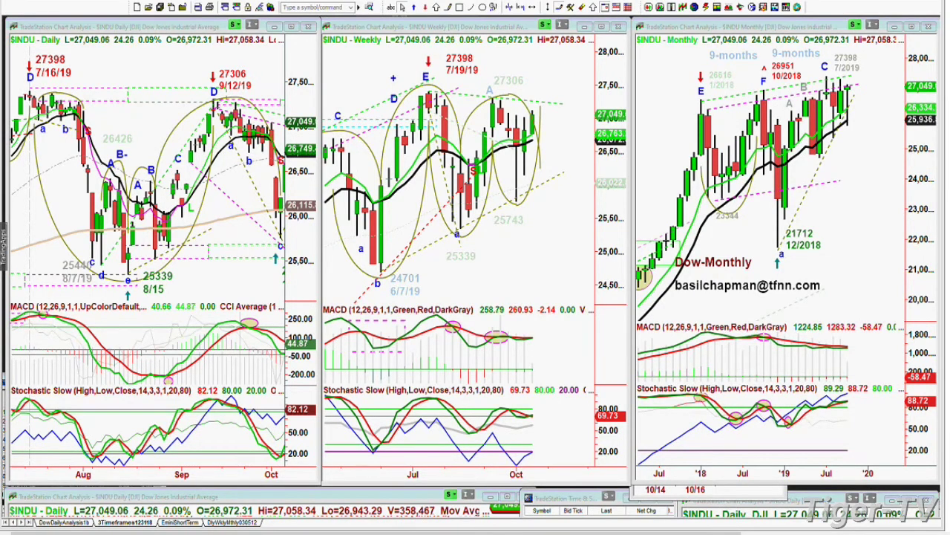
key("alt+Tab")
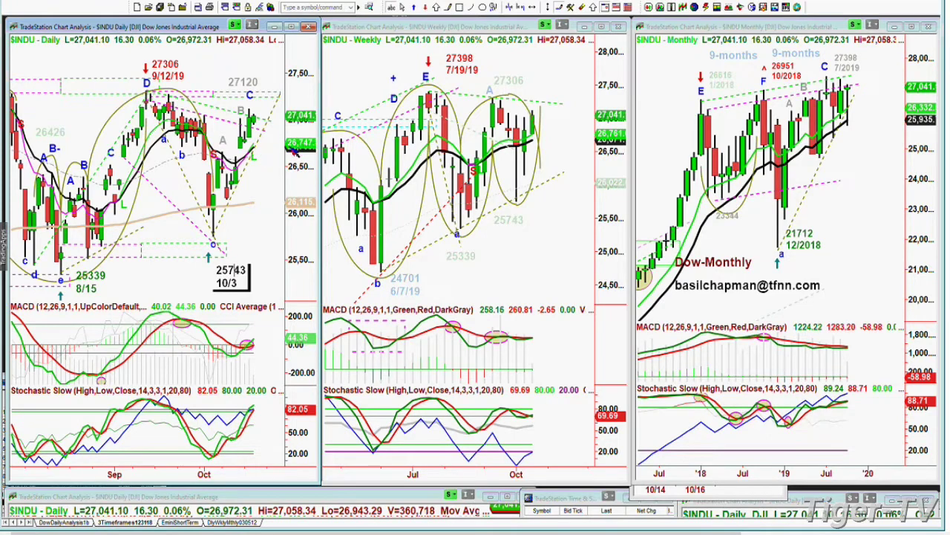
left_click(293, 162)
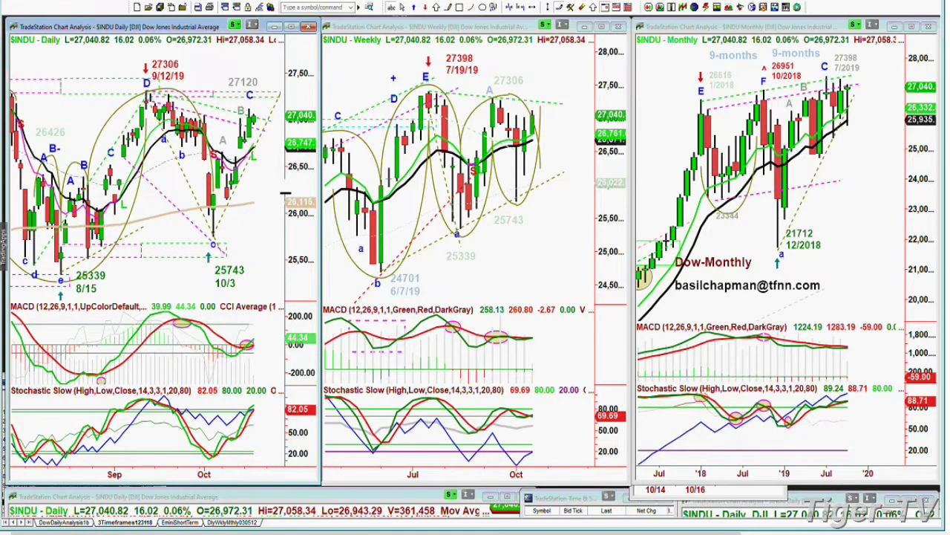
- Examine the daily Dow chart's price action back to the 7/16/19 high and return to the latest October bars
scroll(65, 224, "up", 2)
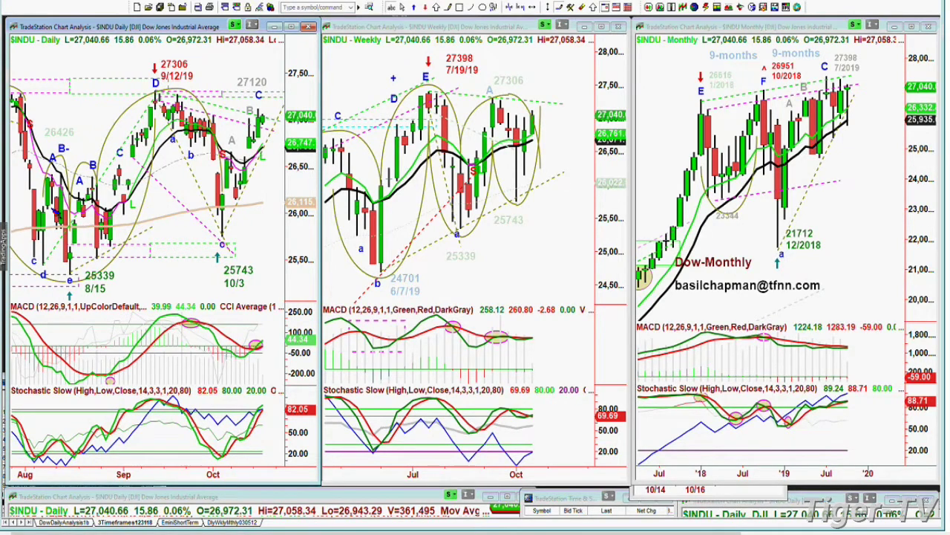
scroll(51, 216, "up", 6)
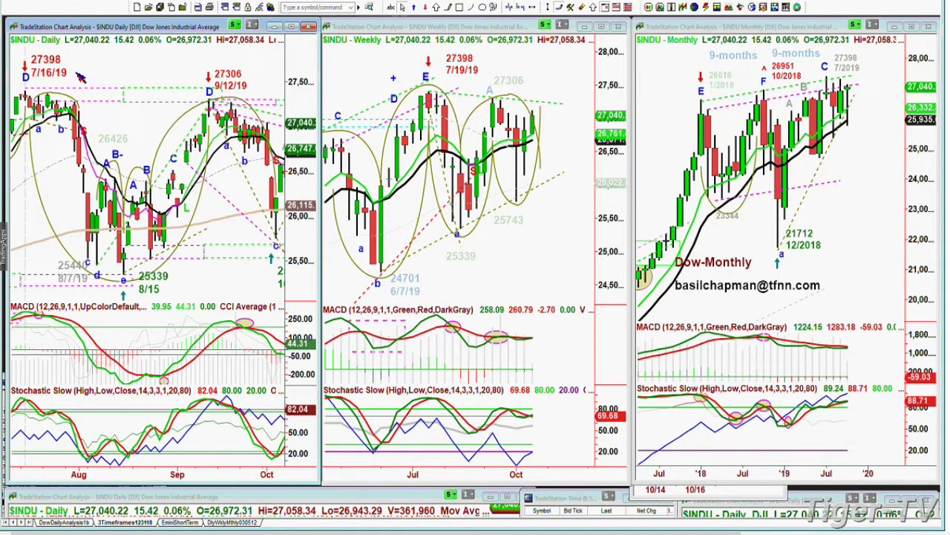
mouse_move(80, 77)
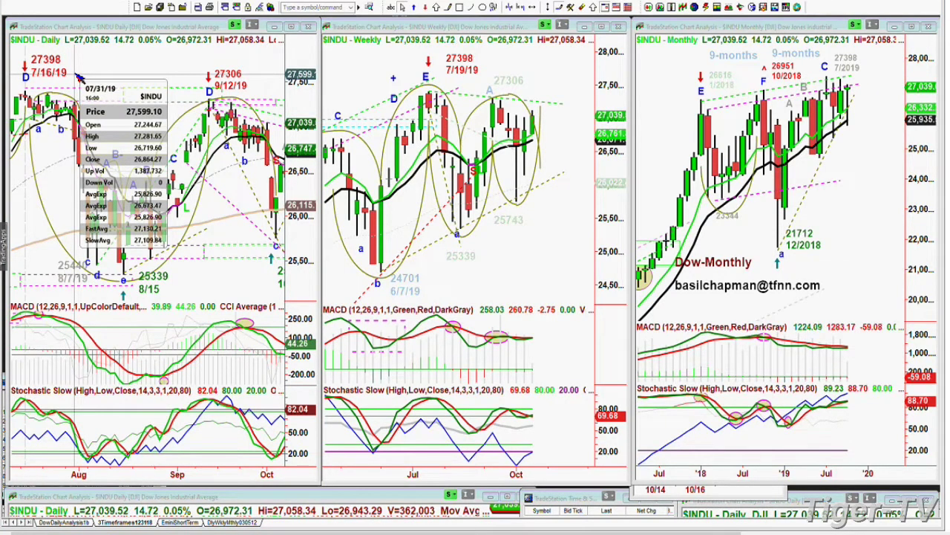
left_click(235, 138)
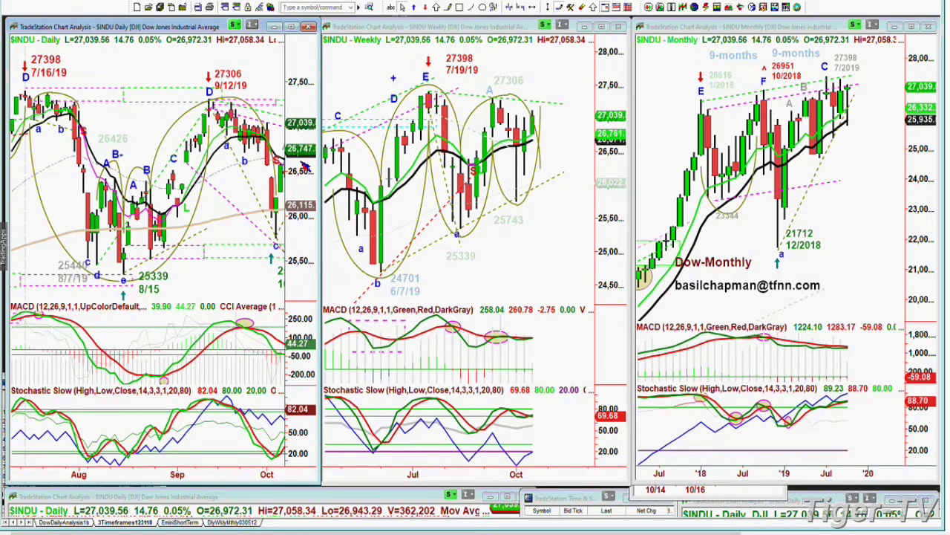
scroll(274, 227, "down", 1)
scroll(274, 226, "down", 5)
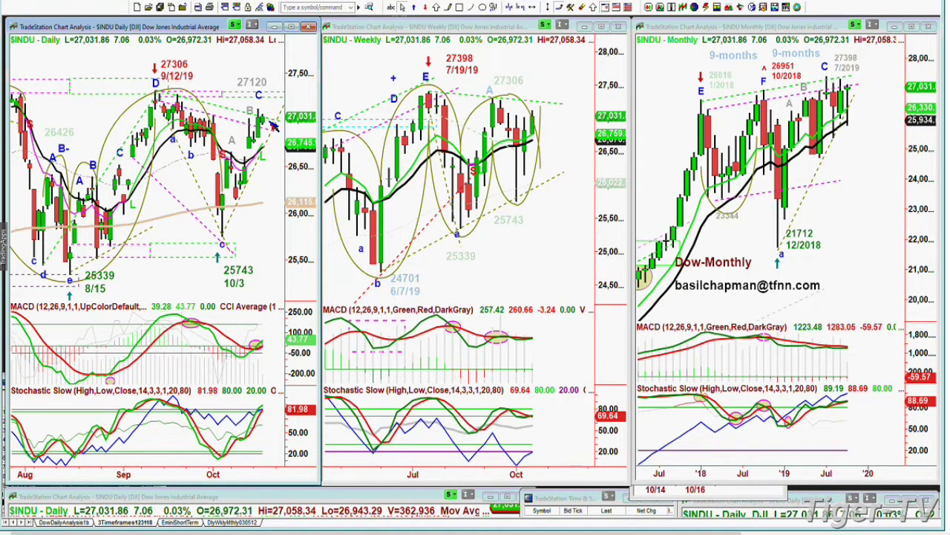
scroll(275, 122, "down", 1)
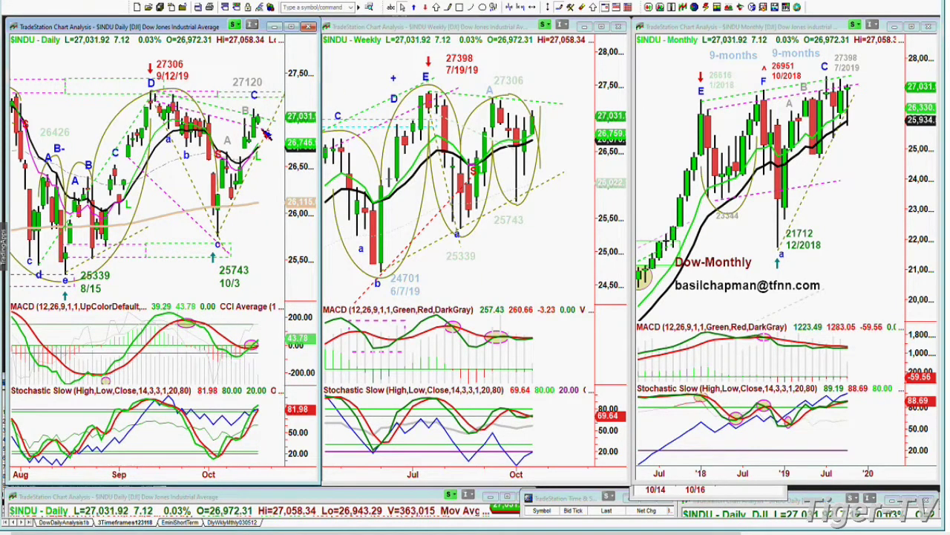
scroll(279, 124, "down", 1)
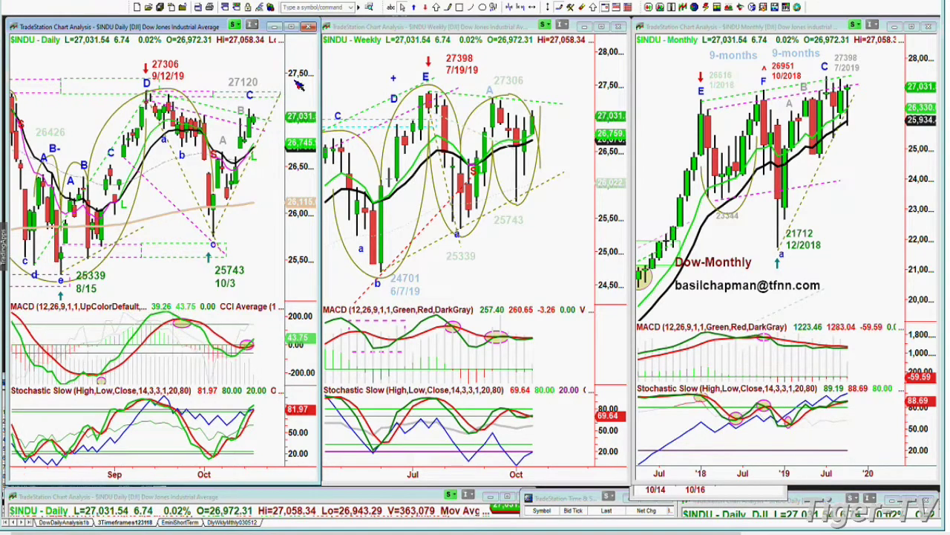
mouse_move(276, 80)
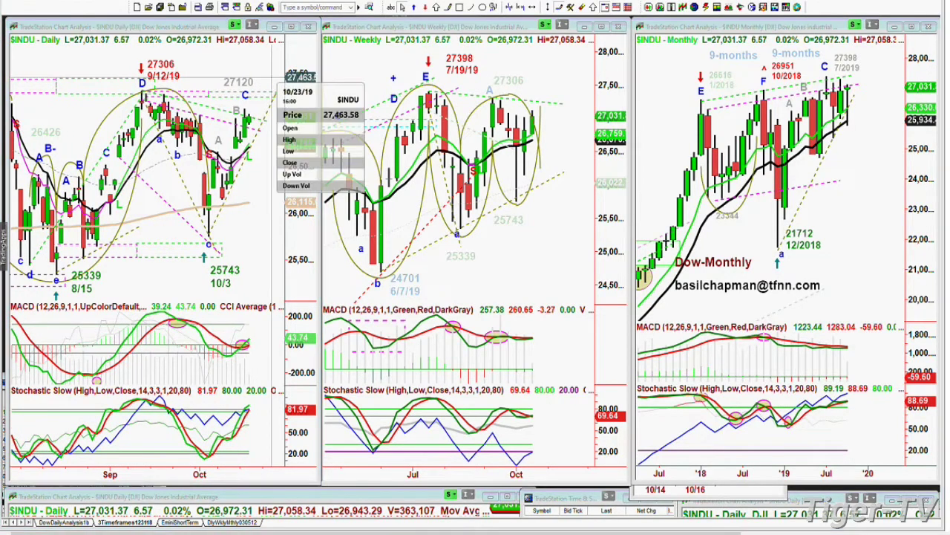
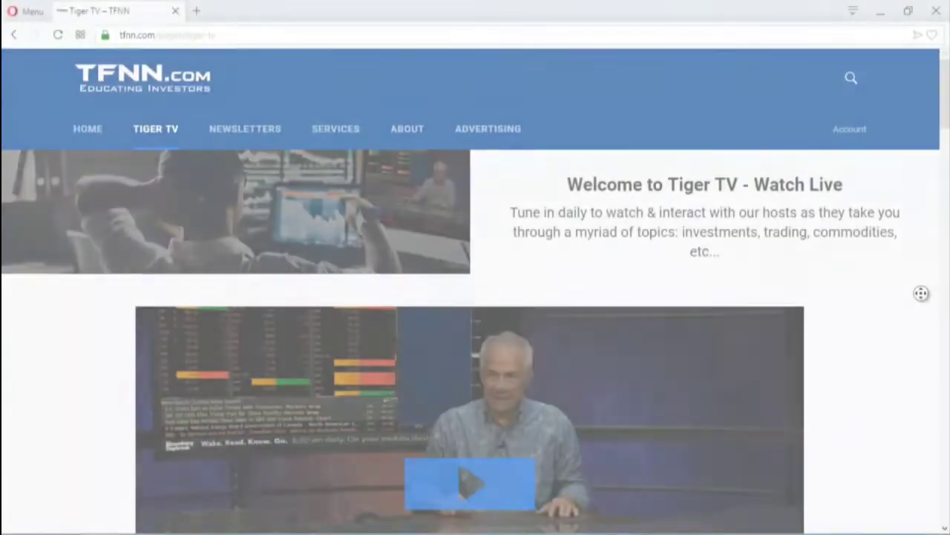
scroll(929, 327, "down", 1)
scroll(929, 327, "down", 5)
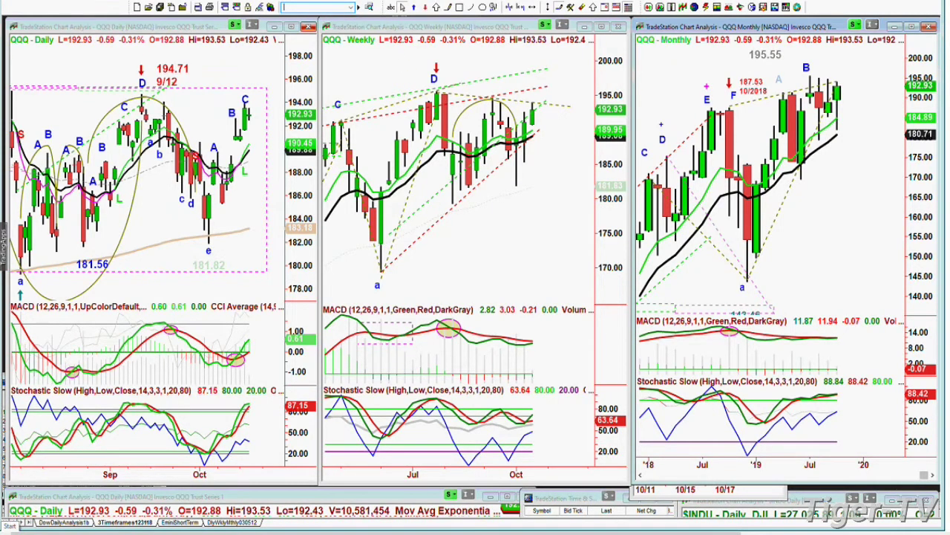
- Load the daily, weekly and monthly charts for FB, followed by those for AMZN
key("Return")
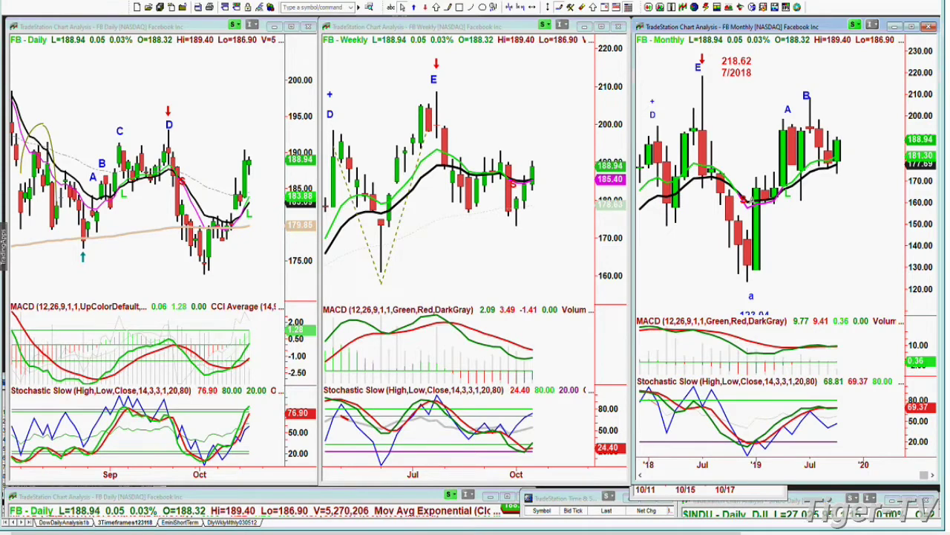
type("amz")
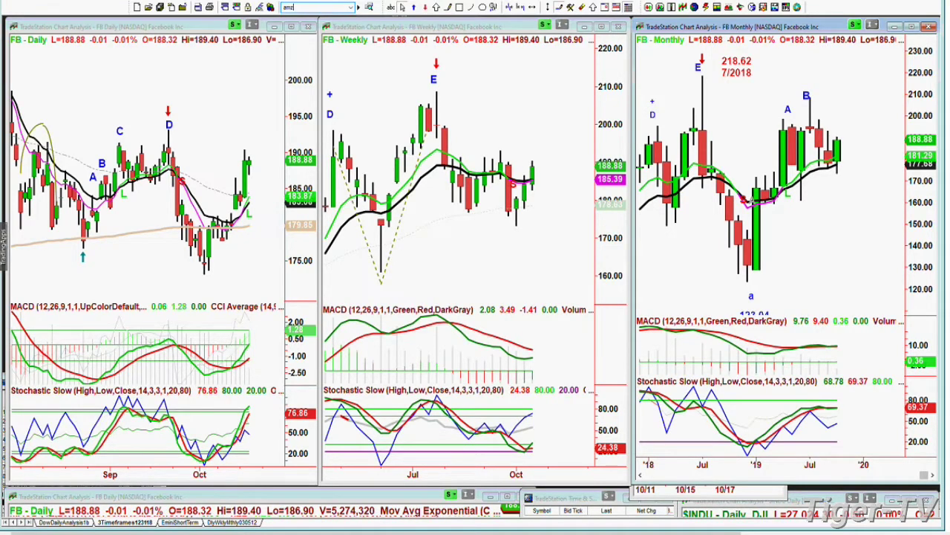
type("n")
key("Return")
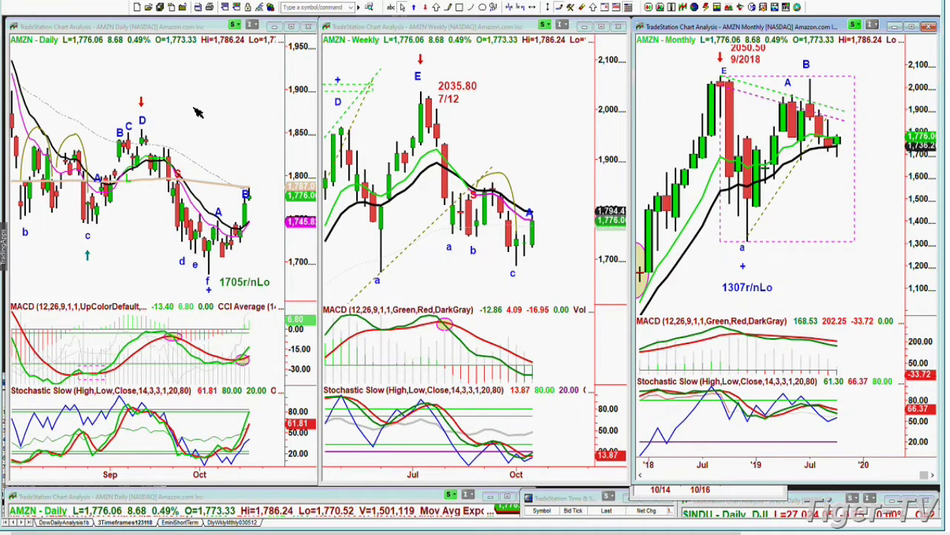
- Move the B label on the AMZN daily chart directly above the latest bar's high
left_click(260, 186)
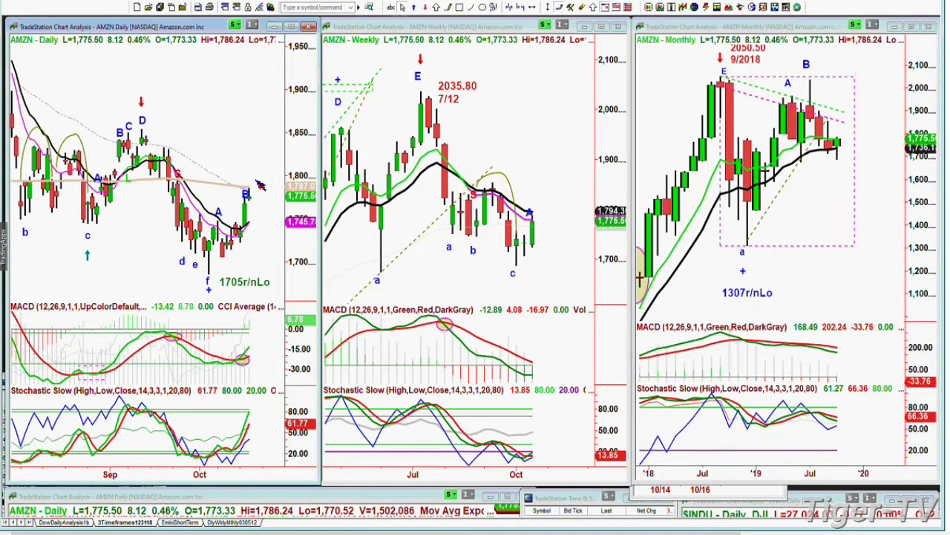
left_click_drag(245, 195, 250, 180)
- Switch the charts to AAPL and add a text label B above the October peak on the daily chart
left_click(305, 11)
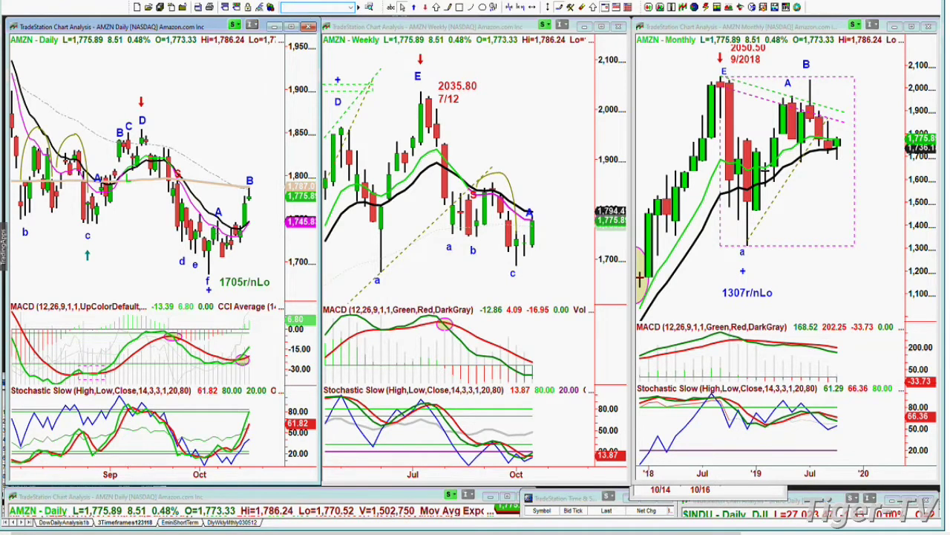
key("Return")
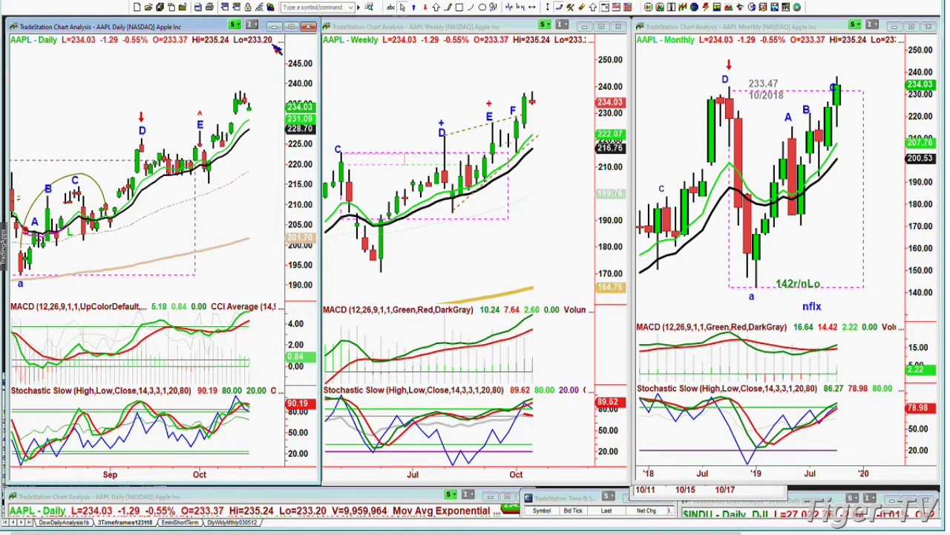
left_click(402, 7)
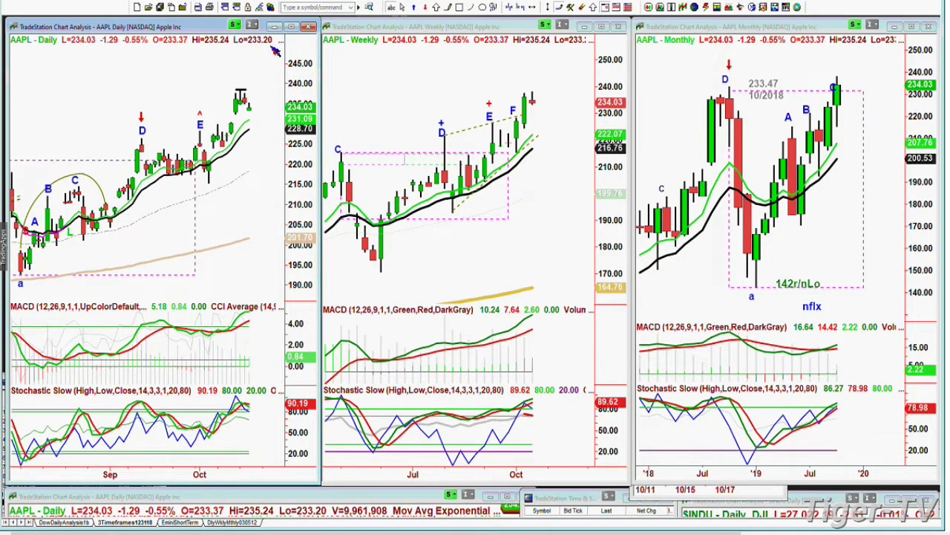
left_click(295, 182)
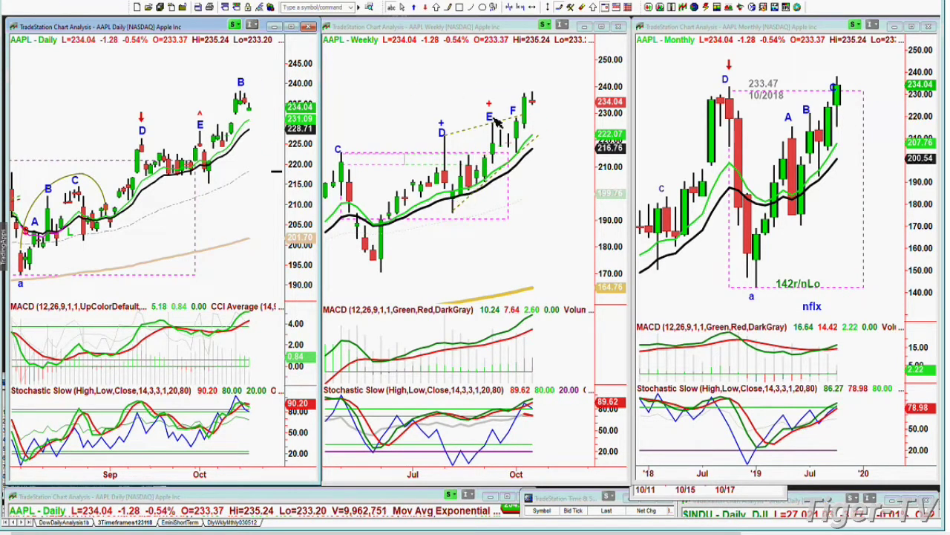
- Add a text label F/C above the latest high on the AAPL weekly chart
left_click(527, 74)
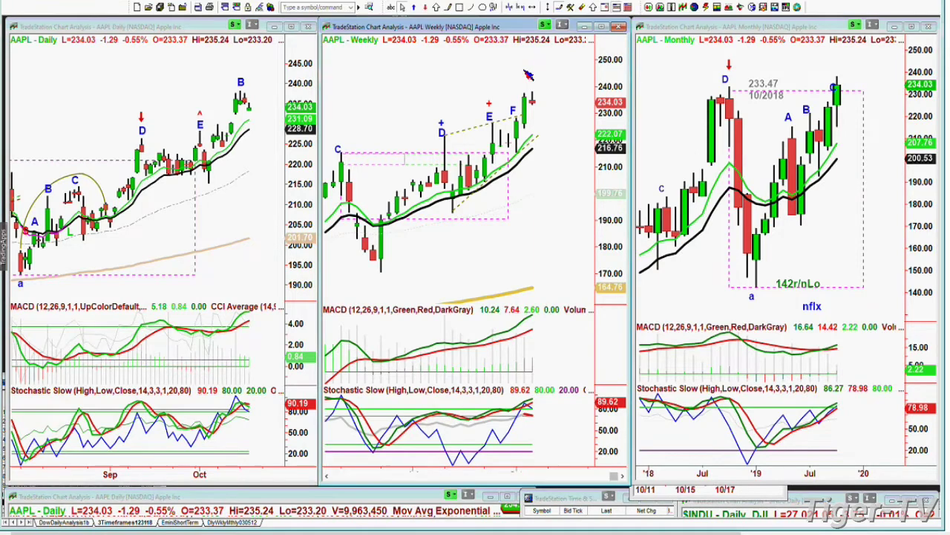
type("F/C")
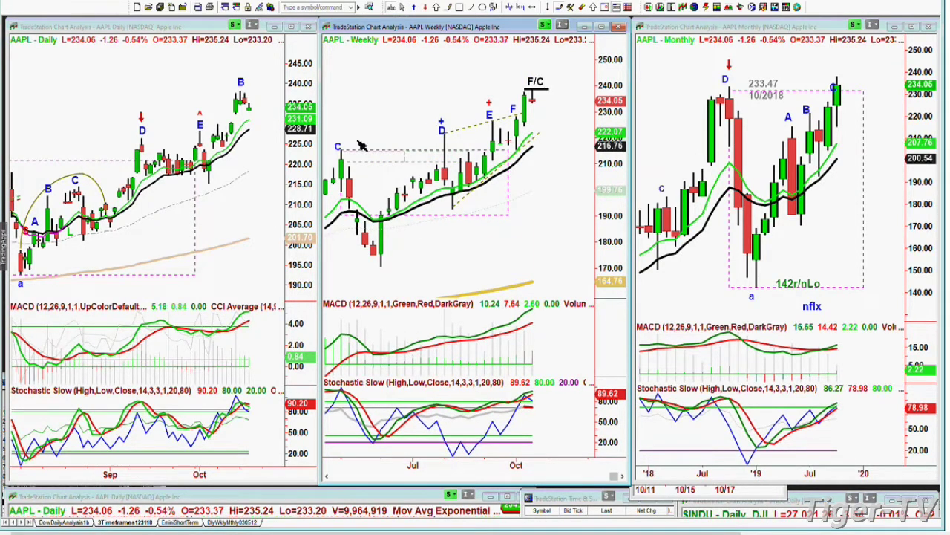
left_click(464, 87)
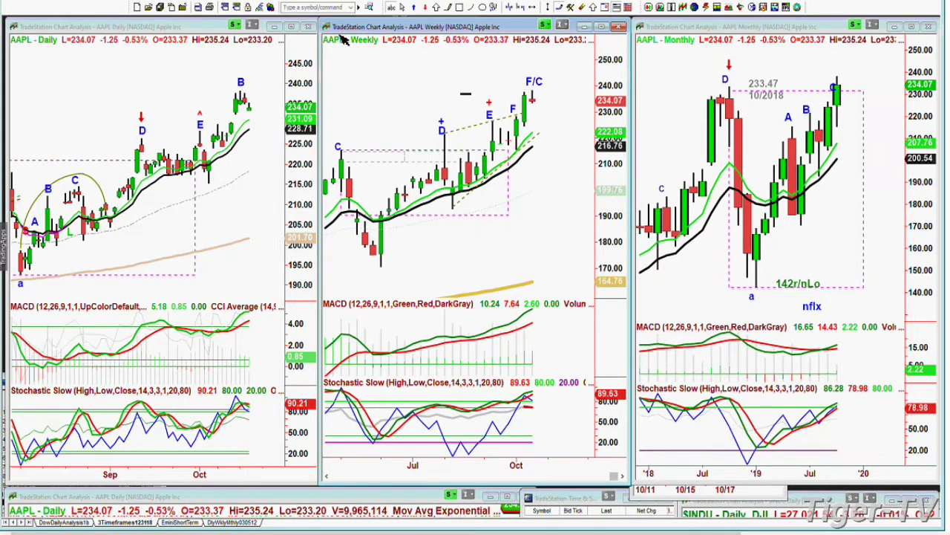
- Load the daily, weekly and monthly charts for NFLX, followed by those for GOOG
left_click(336, 7)
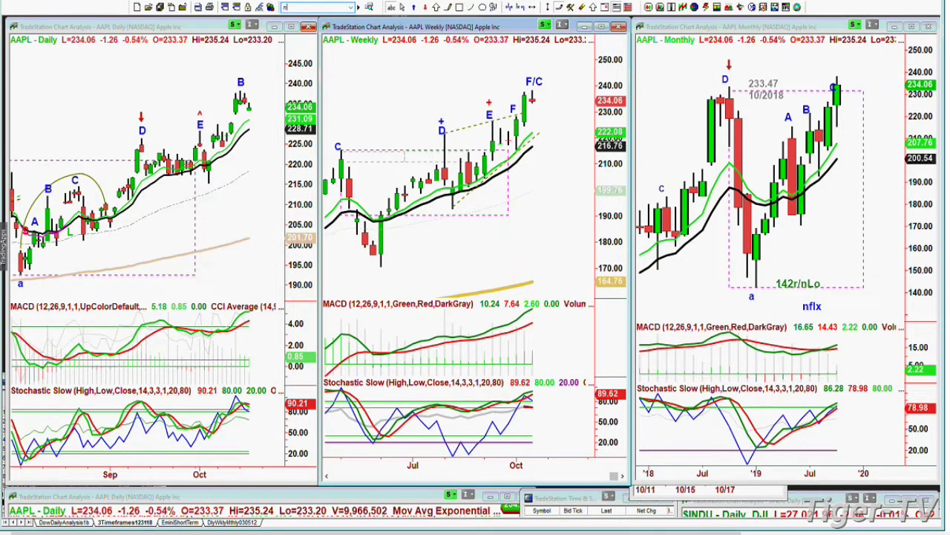
type("nf")
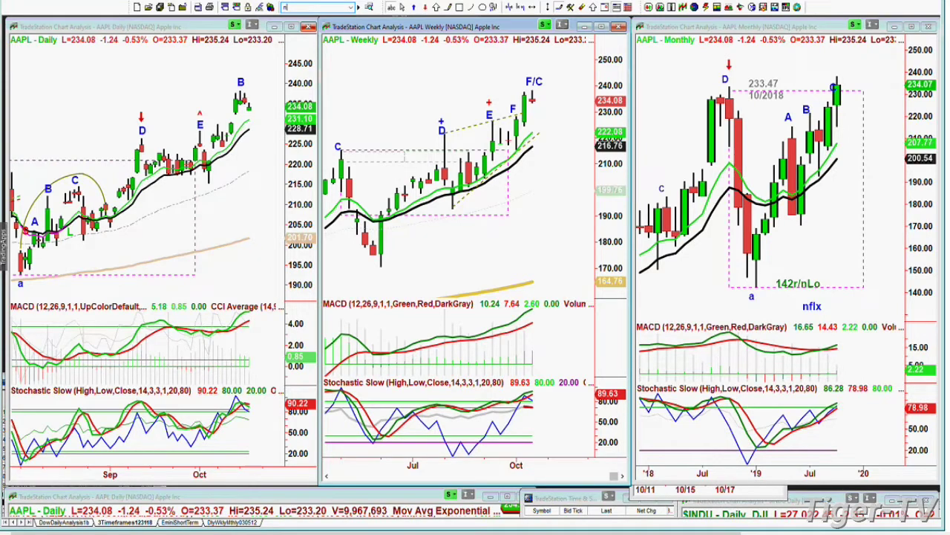
type("lx")
key("Return")
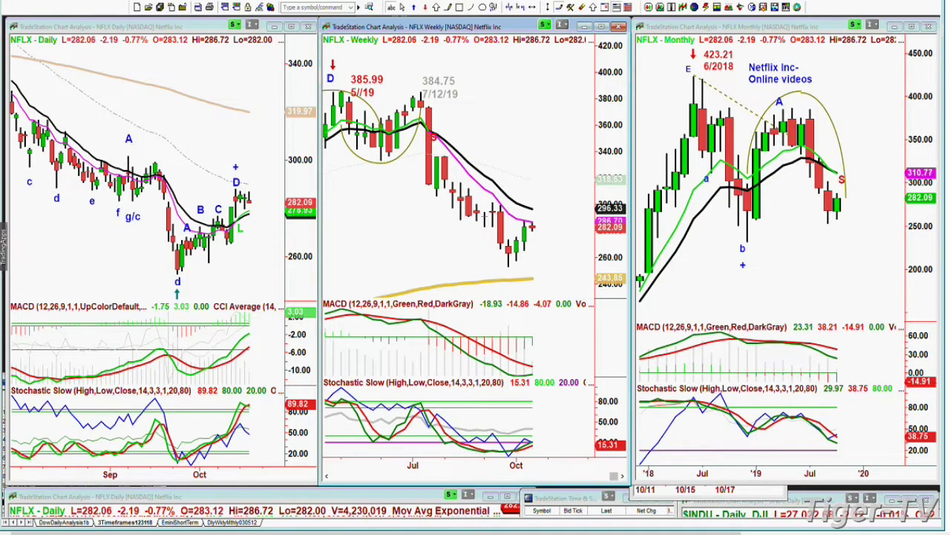
type("goog")
key("Return")
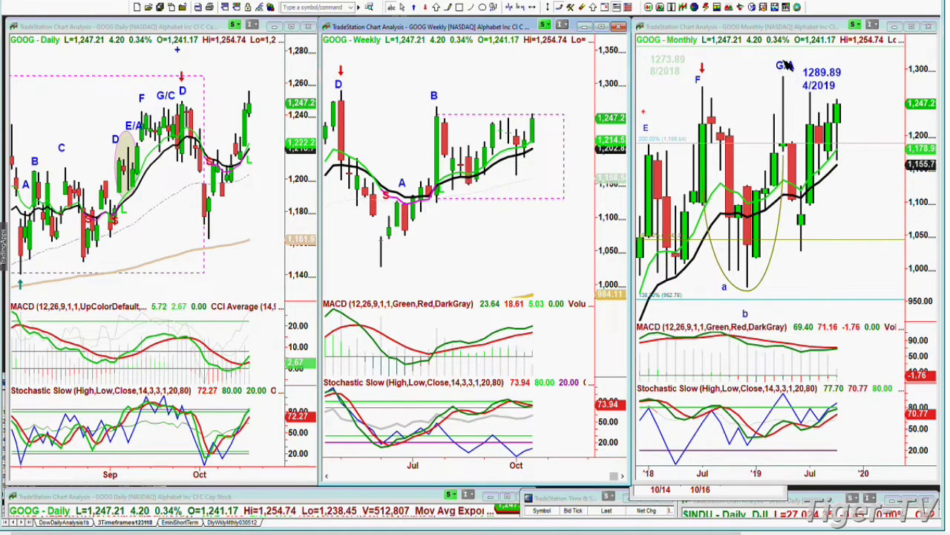
- Review the G/A peak on the GOOG monthly chart and switch the daily, weekly and monthly charts to XLF
scroll(839, 47, "down", 2)
scroll(839, 46, "down", 3)
left_click(799, 55)
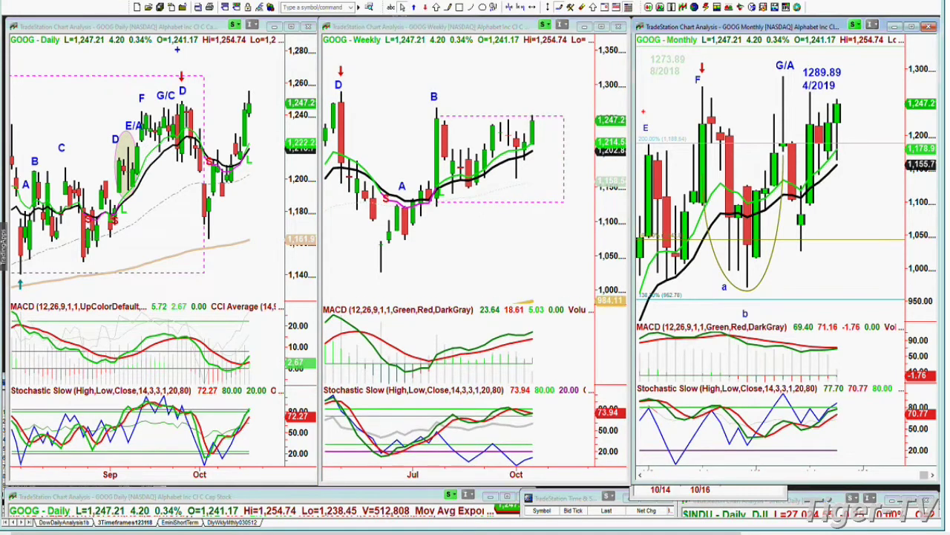
mouse_move(789, 55)
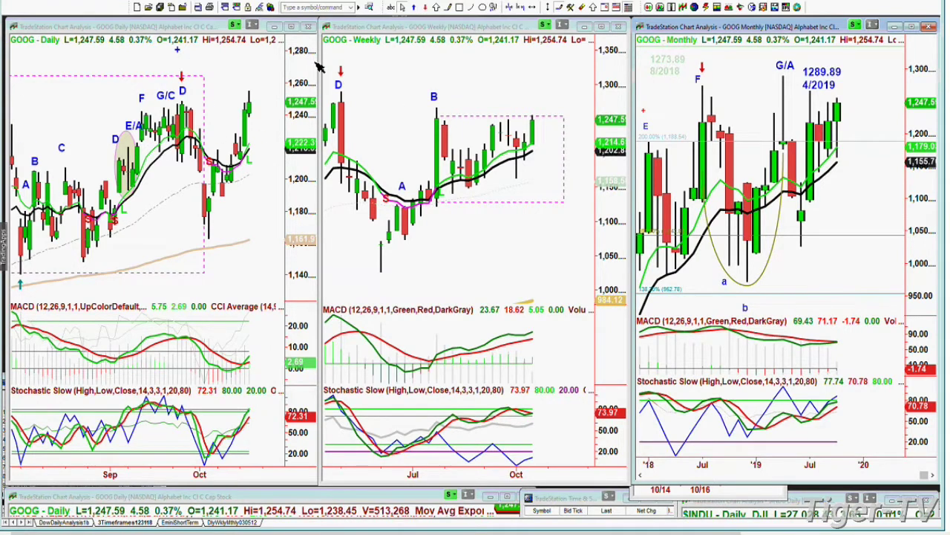
left_click(297, 7)
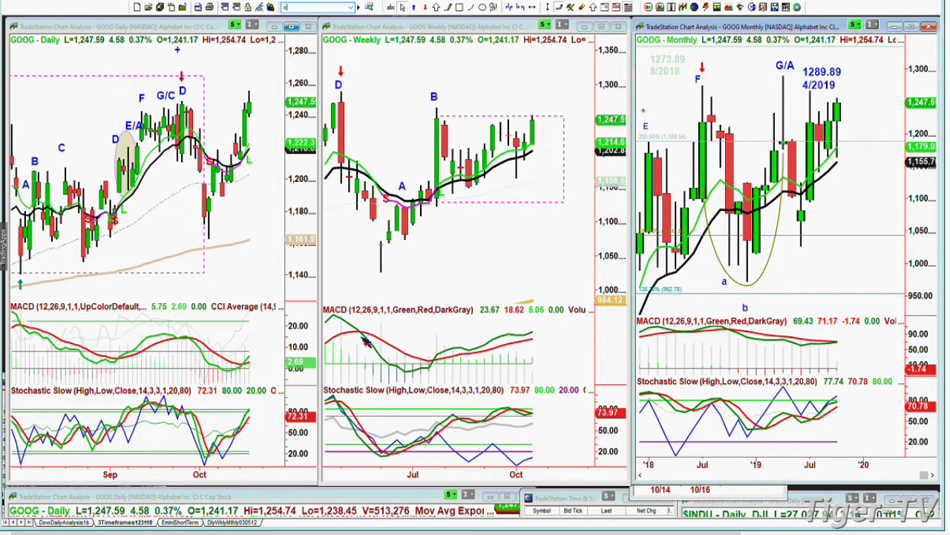
key("Return")
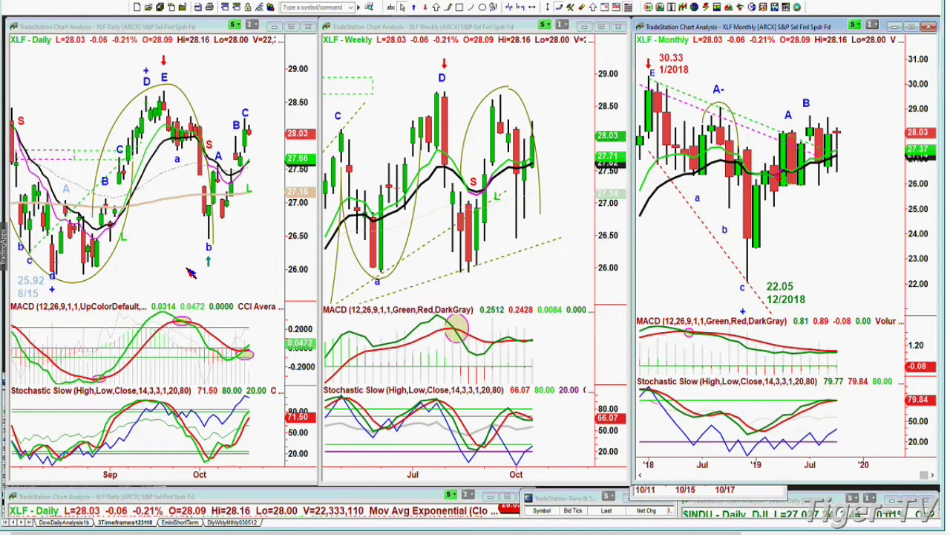
- Load the daily, weekly and monthly charts for BAC, followed by those for IAI
left_click(317, 7)
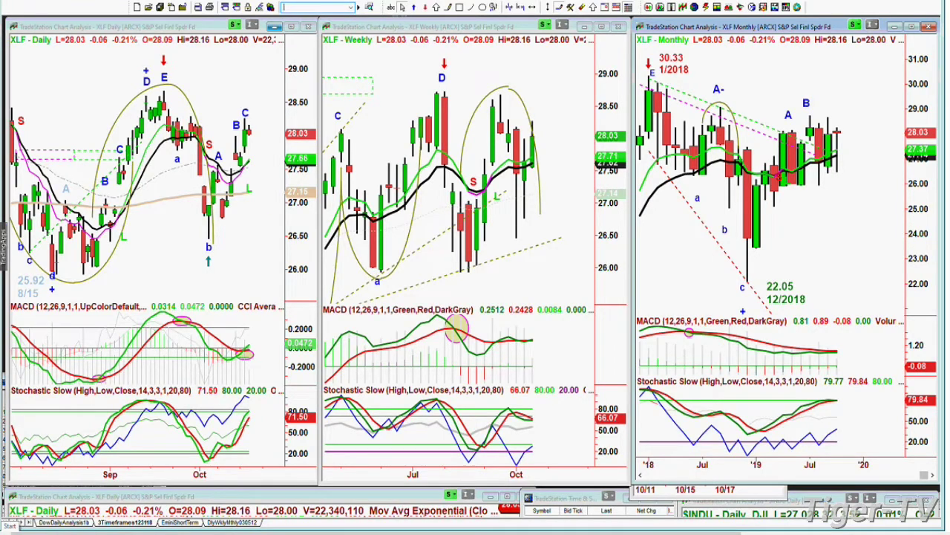
type("bac")
key("Return")
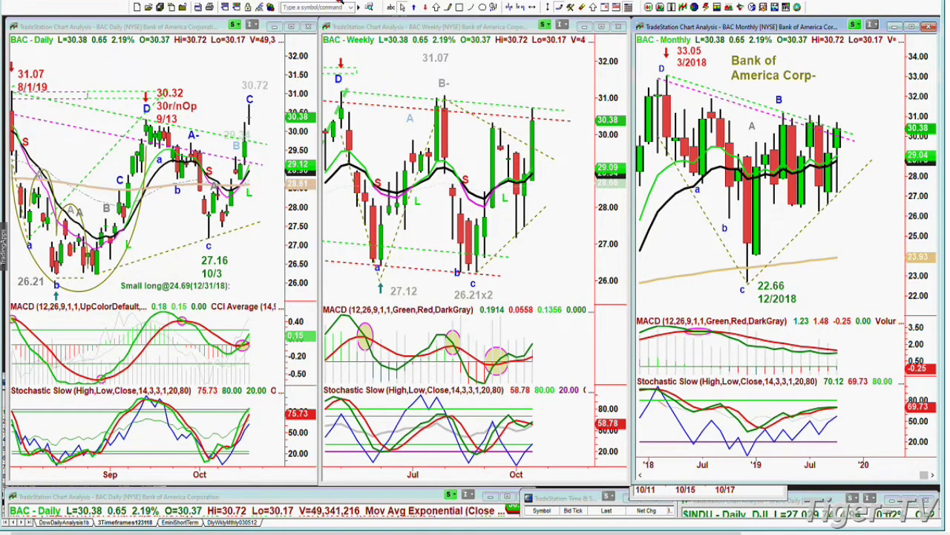
left_click(300, 17)
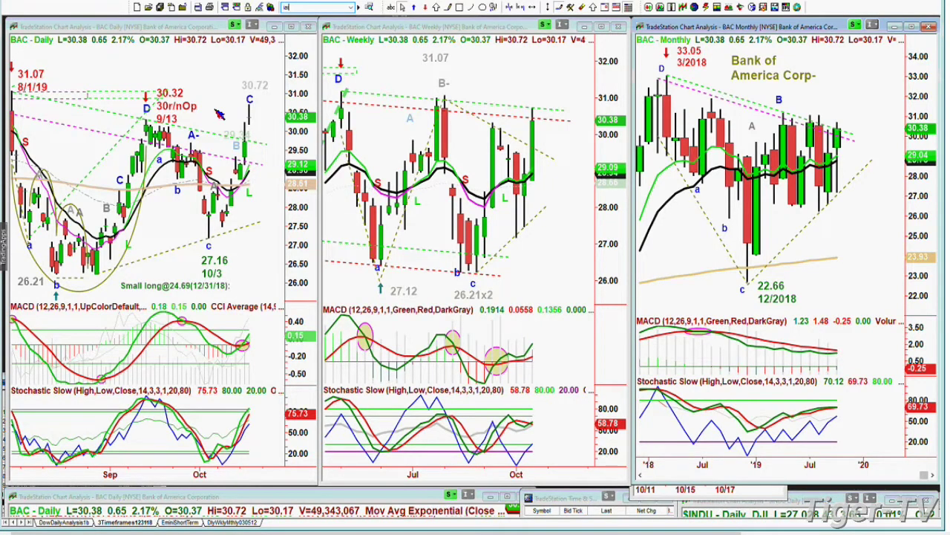
key("Return")
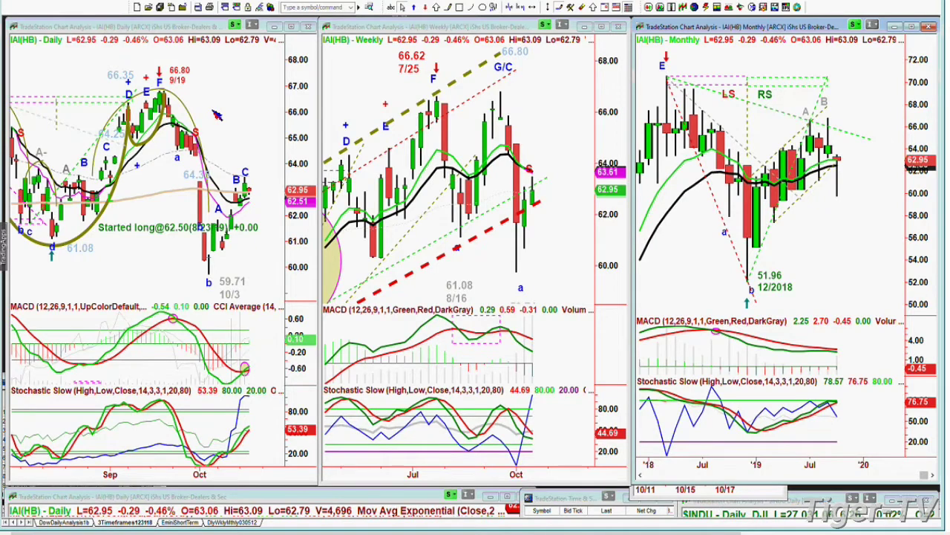
- Load the daily, weekly and monthly charts for TLT, followed by those for the 10-year Treasury yield, $TNX.X
type("st")
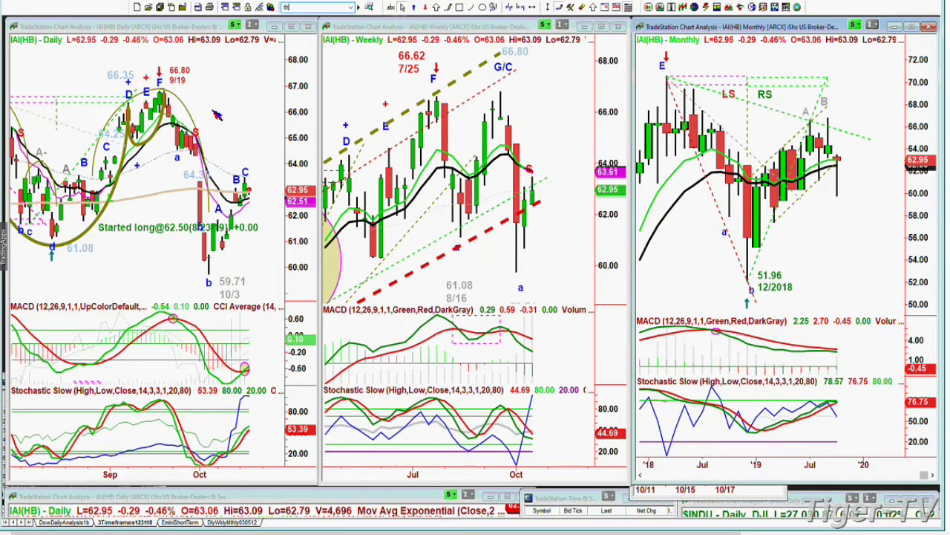
type("t")
key("Return")
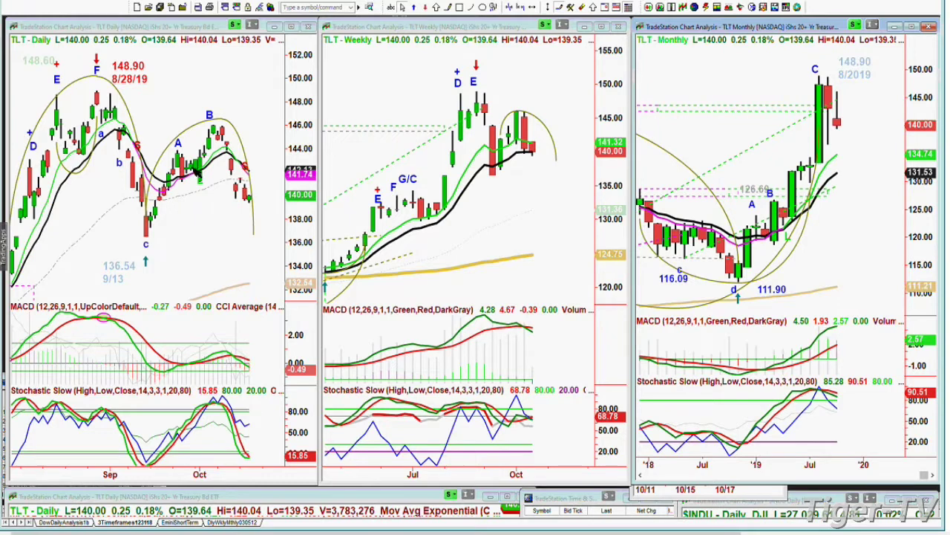
left_click(318, 8)
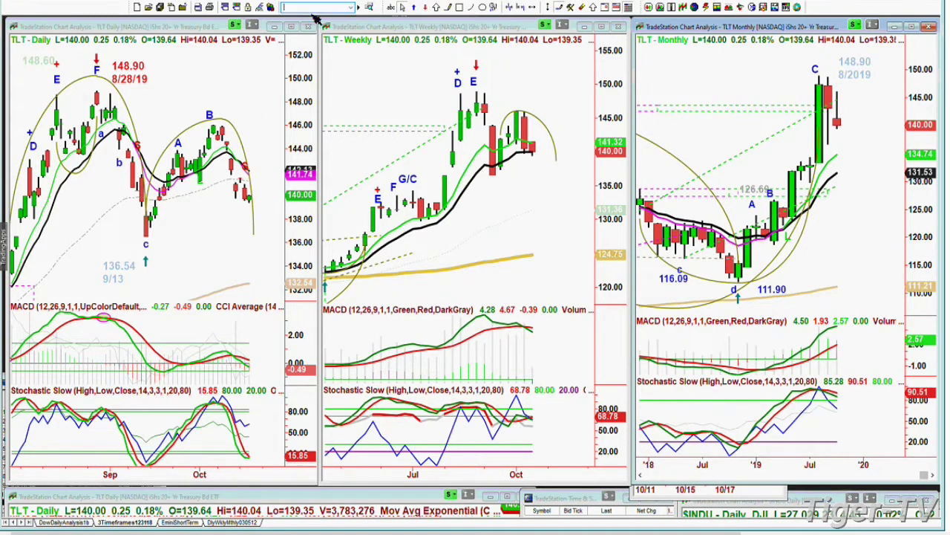
type("$tnx.x")
key("Return")
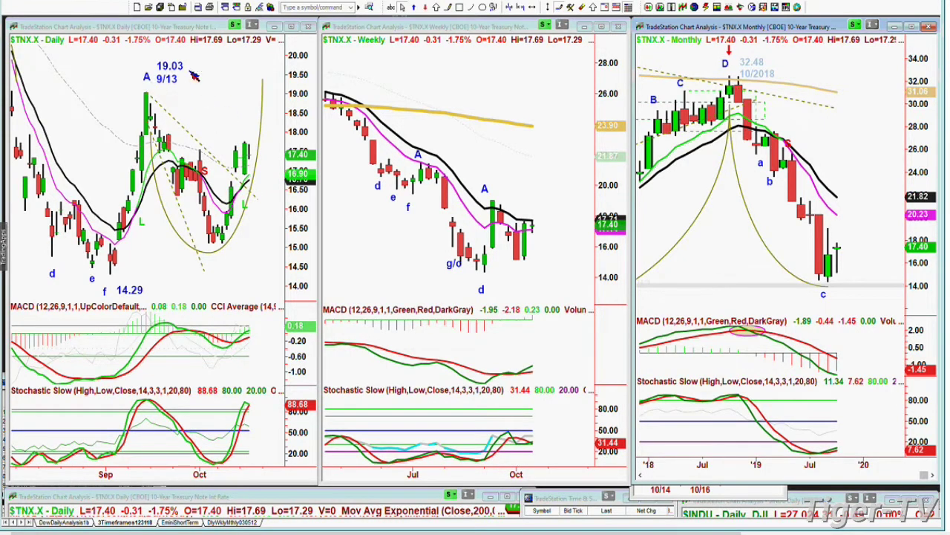
left_click(303, 7)
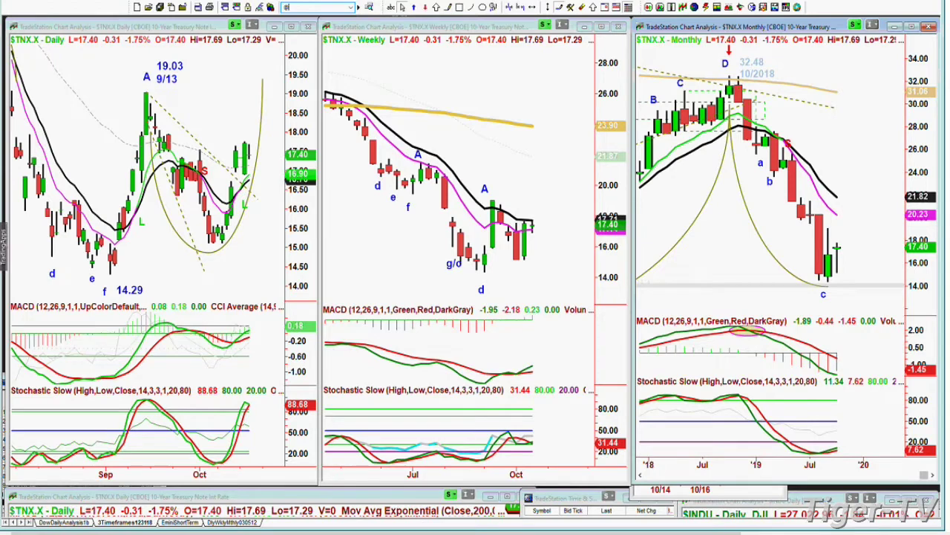
type("@cl")
key("Return")
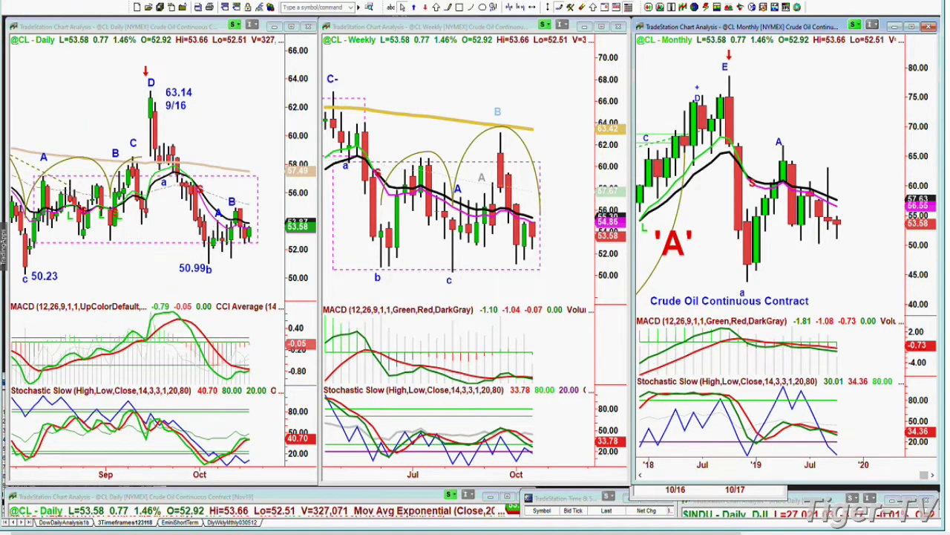
type("@GC")
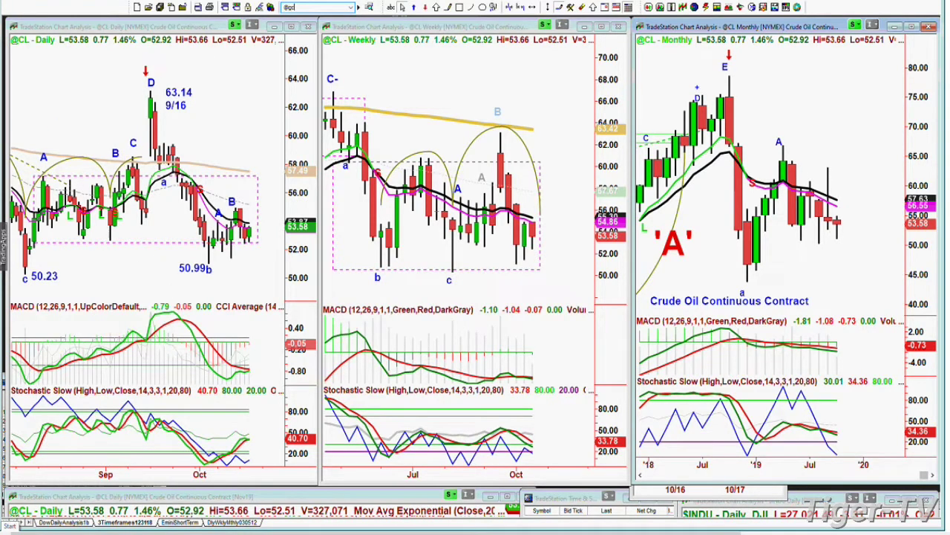
key("Return")
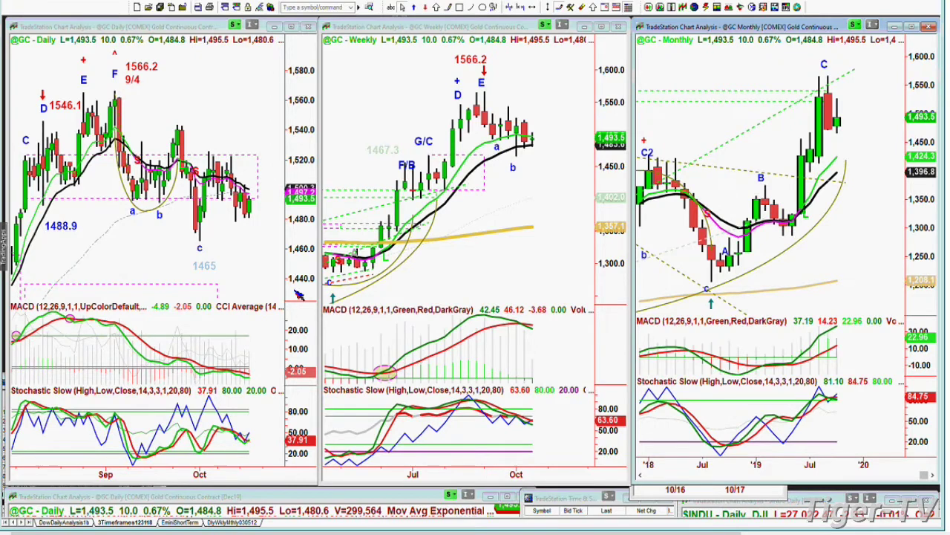
type("si")
key("Return")
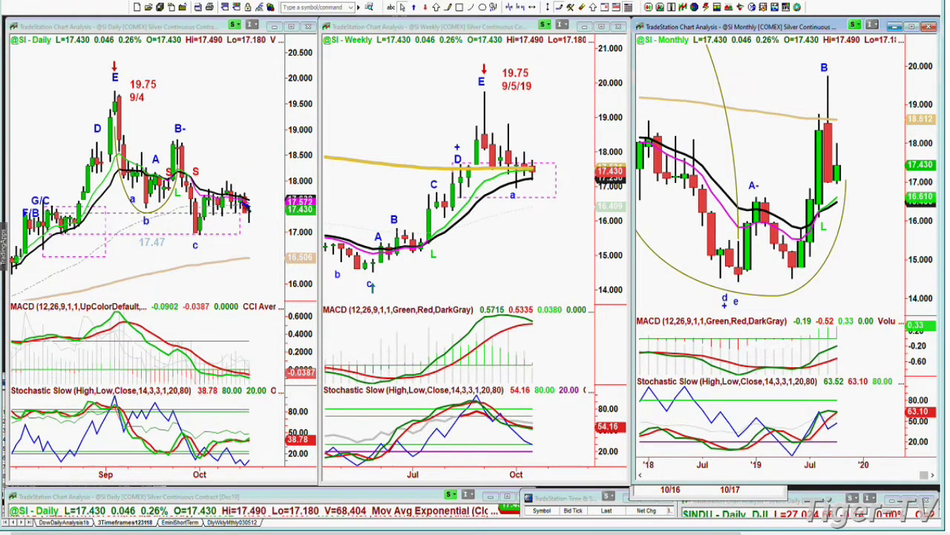
left_click_drag(242, 236, 291, 232)
left_click(256, 231)
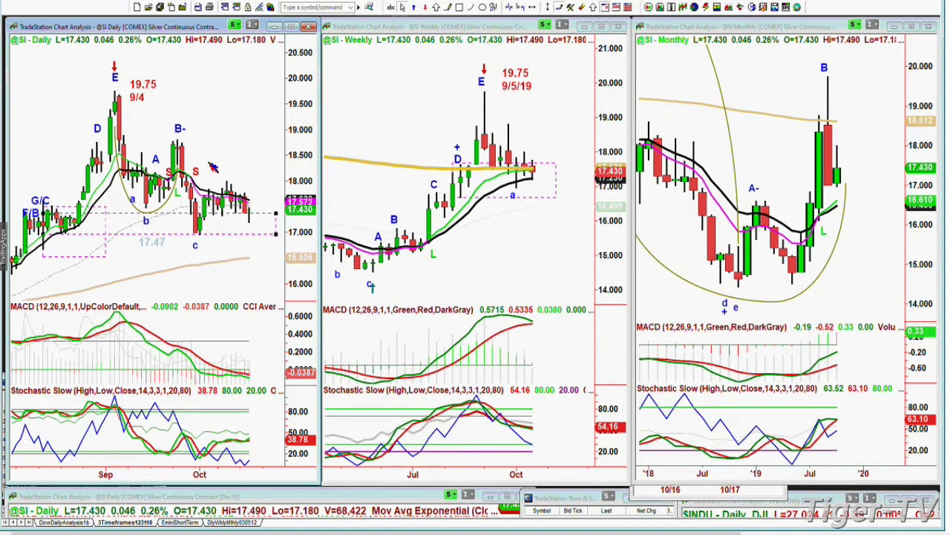
- Load the Dollar Index ($DXY) charts and examine the recent decline and earlier September lows on the daily chart
left_click(297, 9)
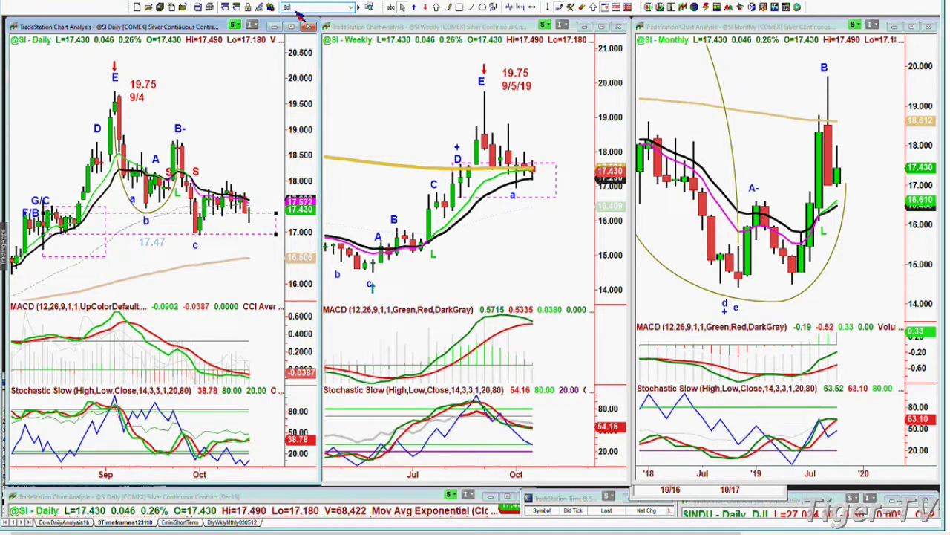
key("Return")
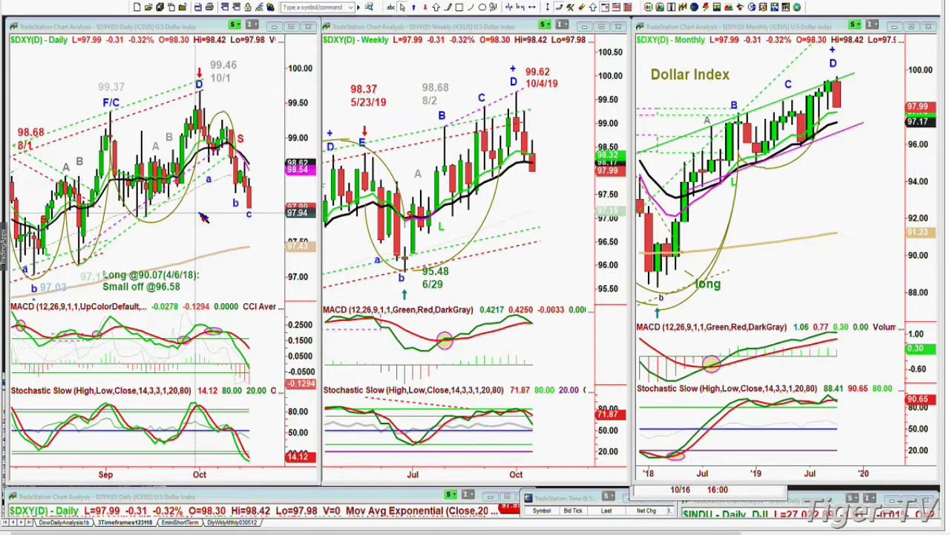
mouse_move(200, 216)
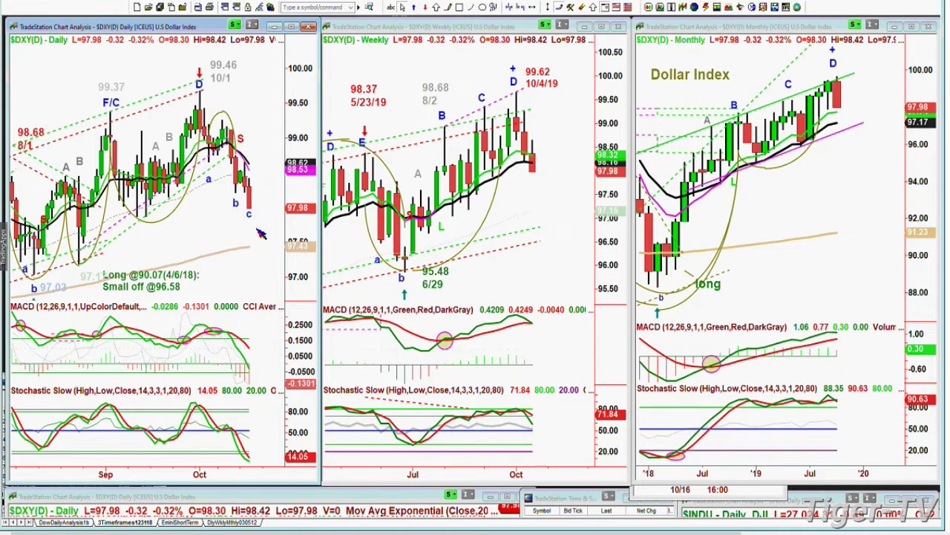
left_click(146, 236)
mouse_move(140, 244)
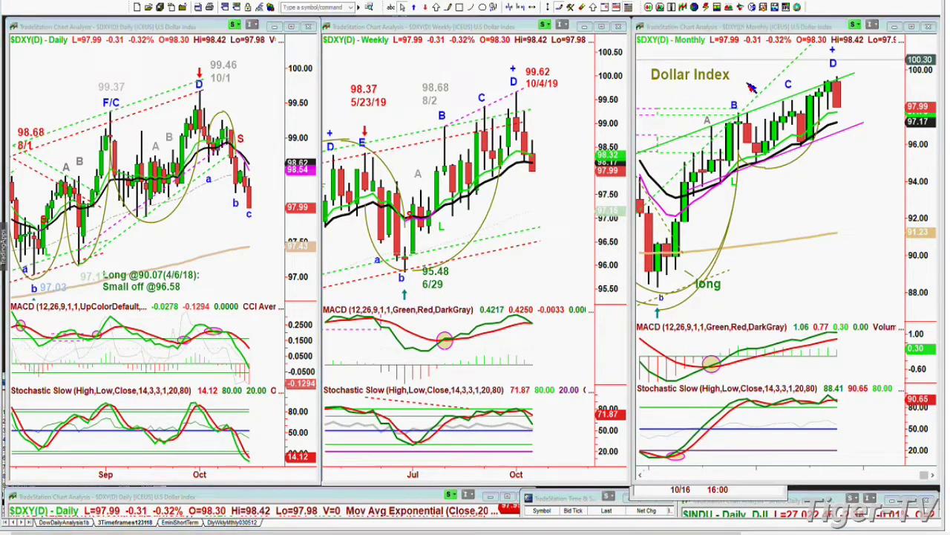
- Tighten the bar spacing of the Dollar Index monthly chart and look back to the January 2017 high
scroll(750, 84, "up", 2)
scroll(735, 89, "up", 1)
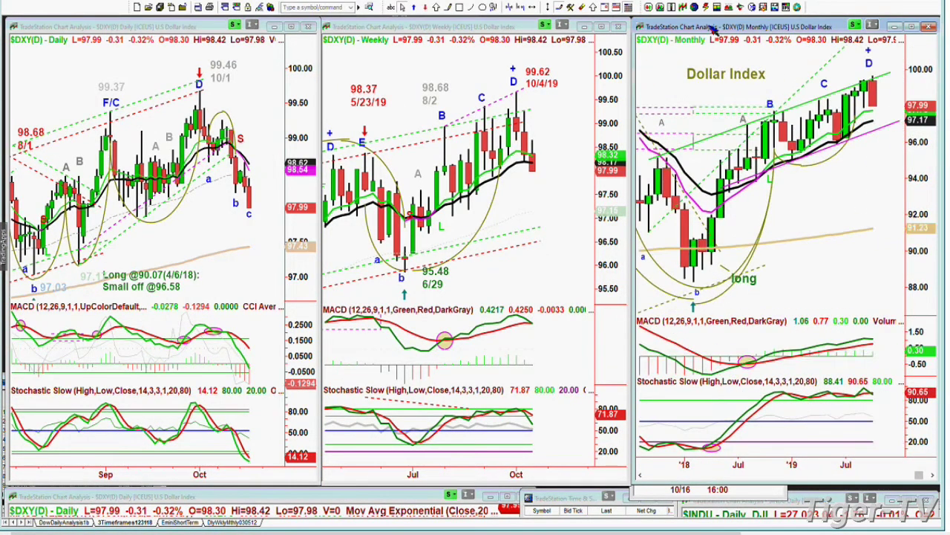
left_click(510, 8)
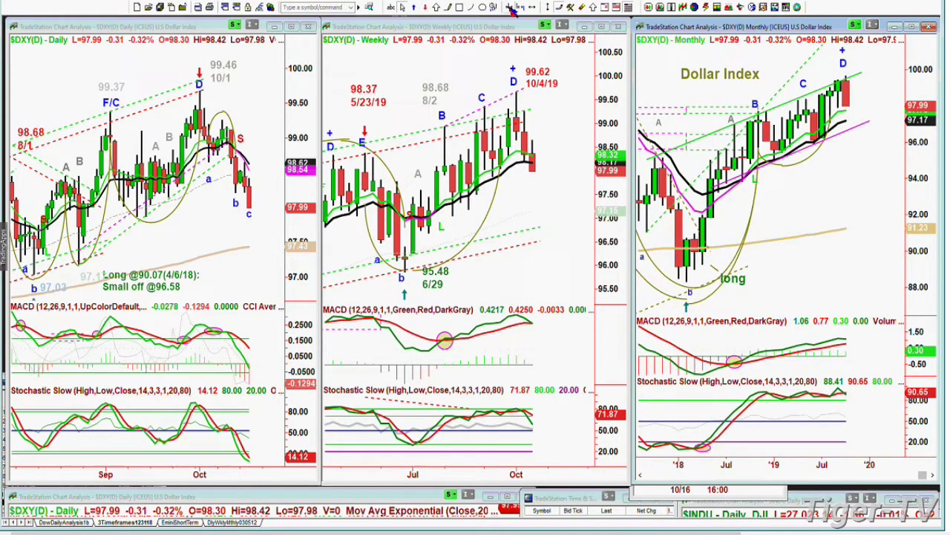
left_click(512, 7)
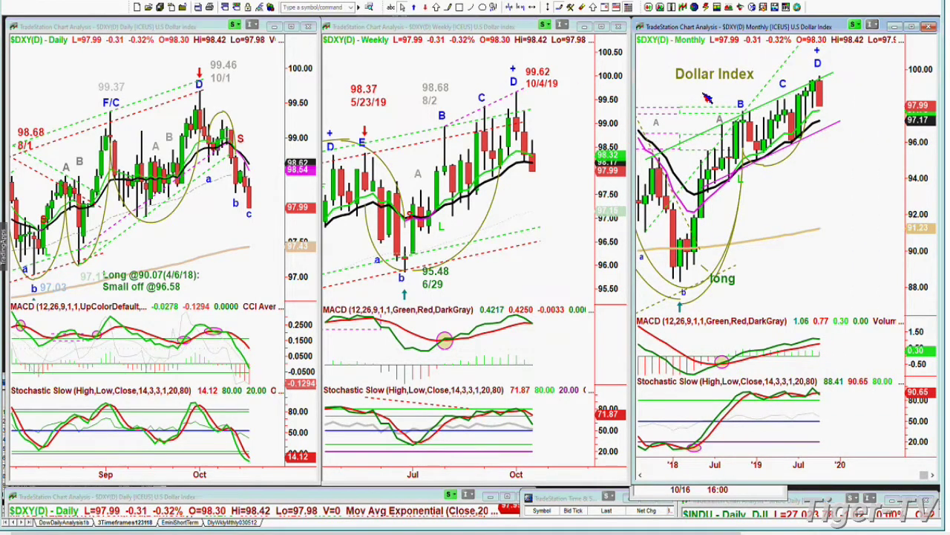
scroll(676, 112, "up", 5)
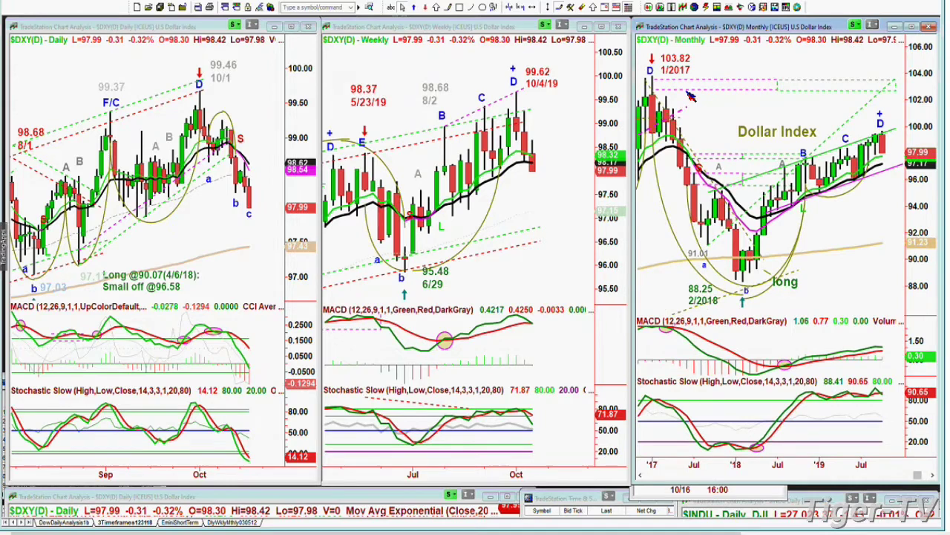
left_click(286, 6)
type("@bp")
key("Return")
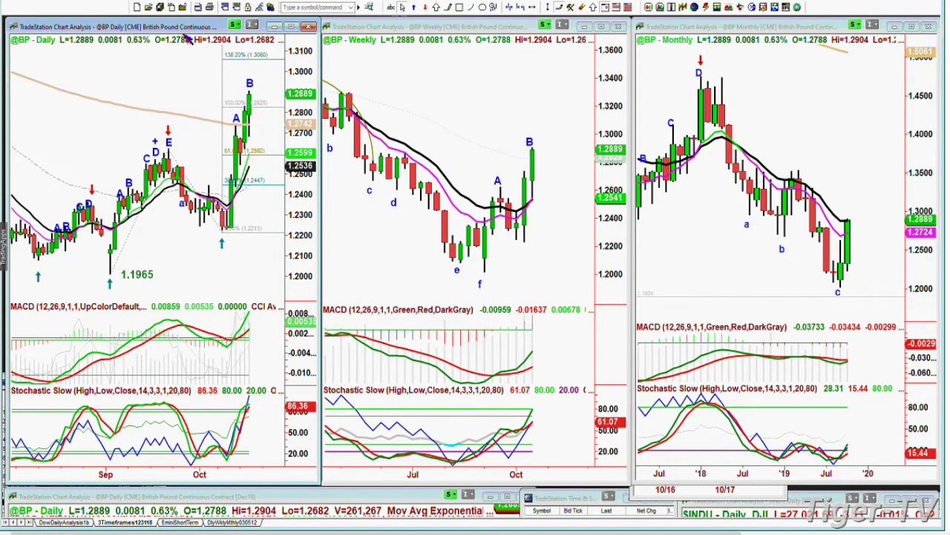
left_click(311, 7)
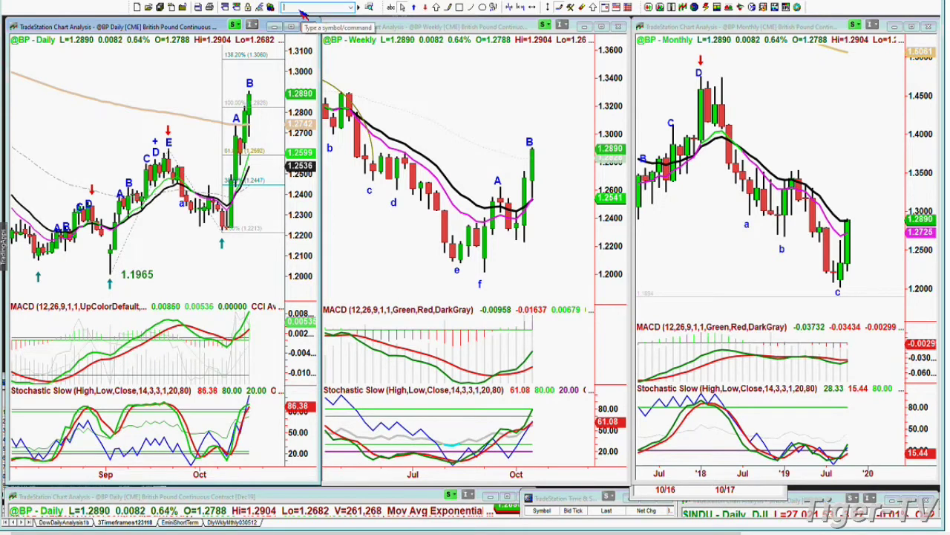
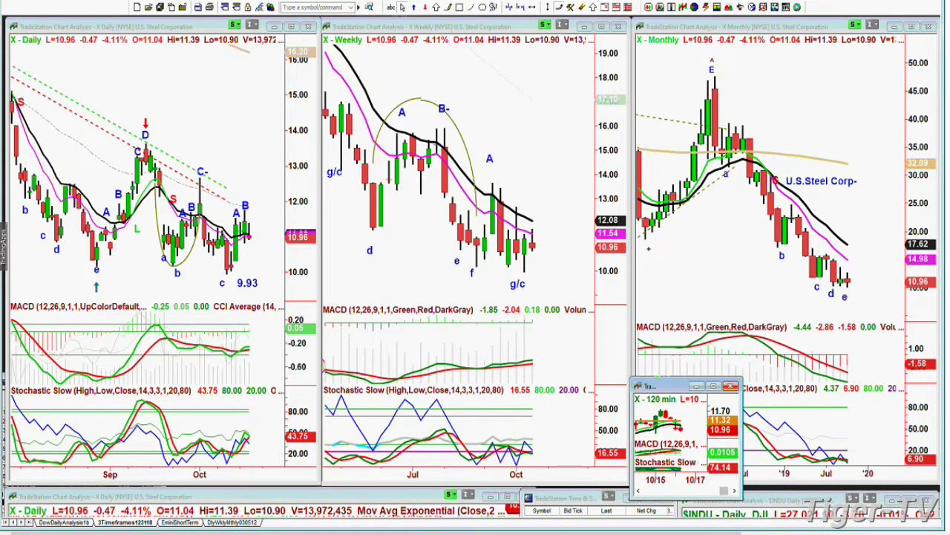
- Examine the U.S. Steel (X) daily chart back to its July peak and inspect the price data of the 10/01/19 bar
left_click(101, 181)
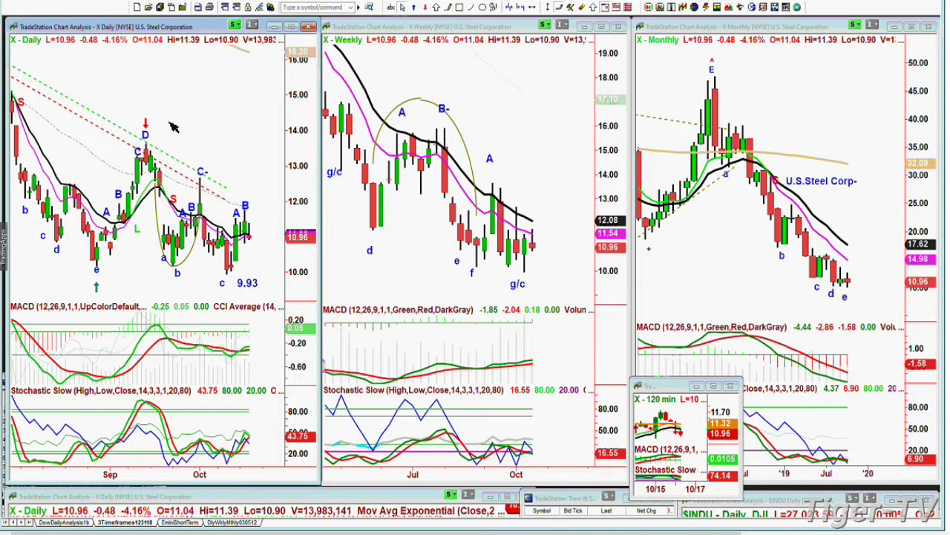
scroll(212, 96, "down", 4)
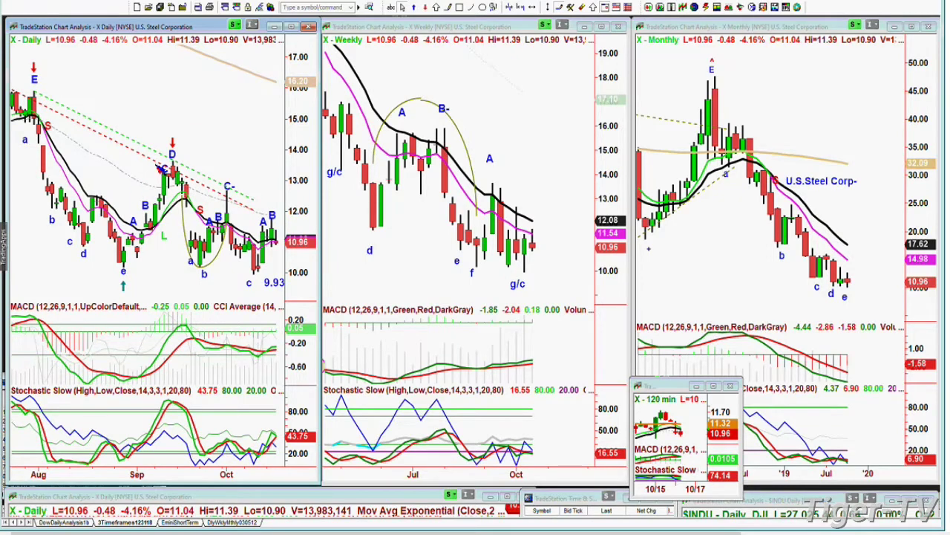
scroll(161, 170, "down", 1)
scroll(175, 162, "down", 1)
scroll(189, 156, "down", 1)
scroll(225, 160, "down", 1)
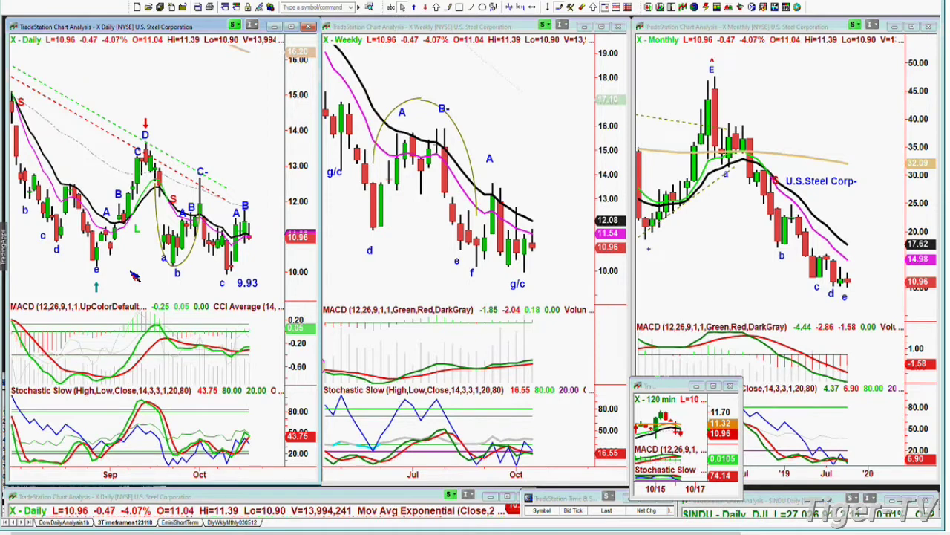
left_click_drag(136, 277, 150, 276)
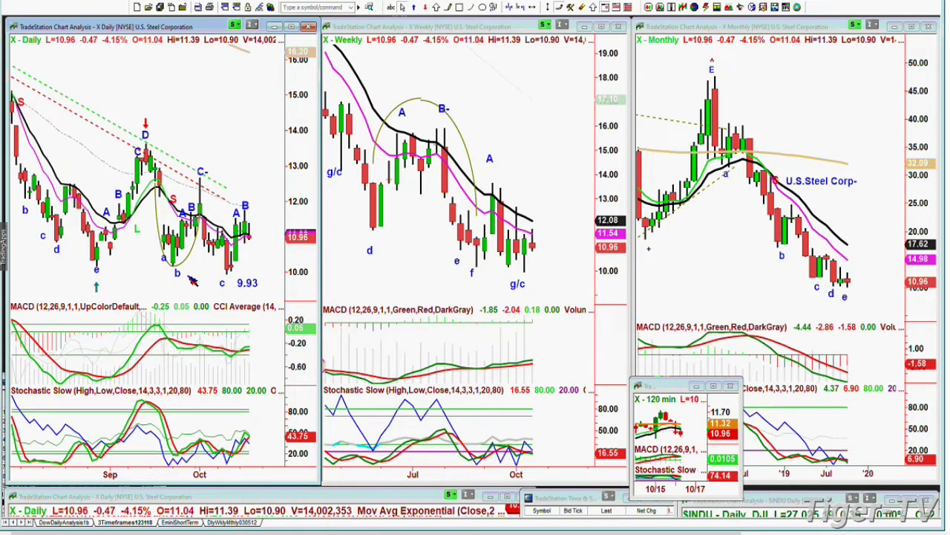
middle_click(203, 153)
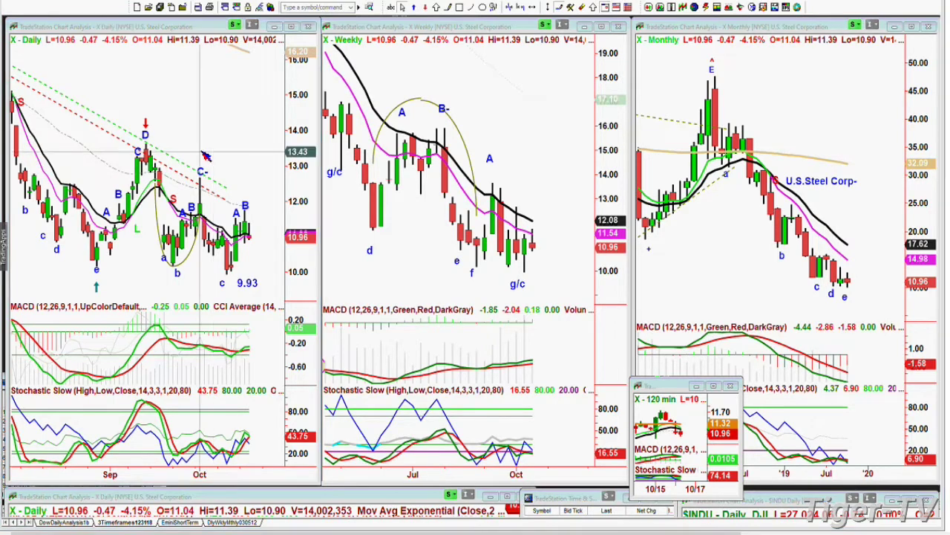
mouse_move(204, 153)
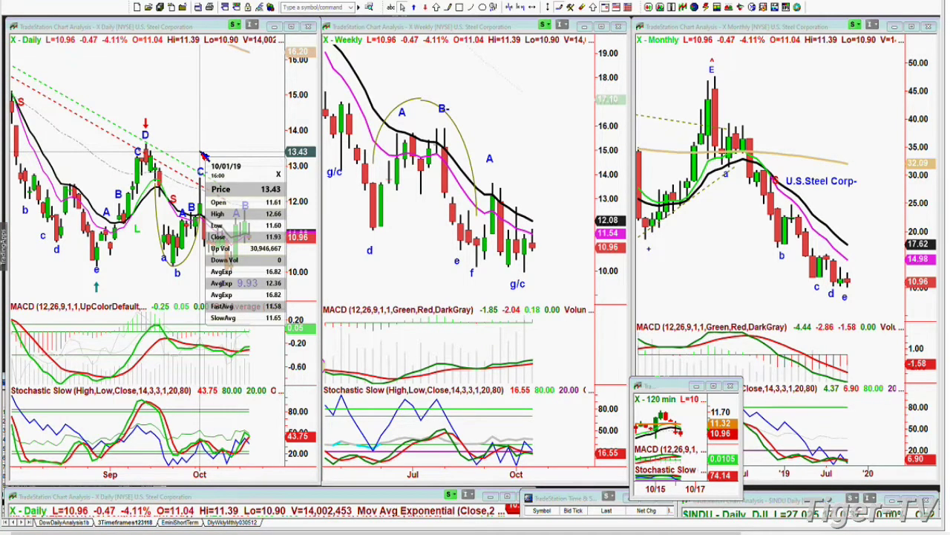
- Extend the daily chart's red dashed downtrend line to the latest October bars and give it a thinner line style
middle_click(200, 171)
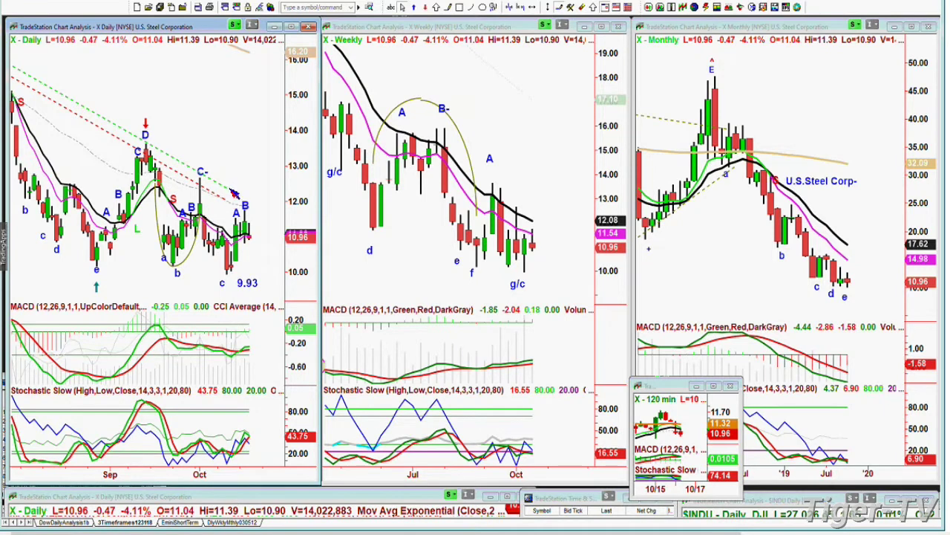
mouse_move(260, 208)
left_click_drag(260, 207, 260, 213)
left_click(256, 206)
left_click(233, 203)
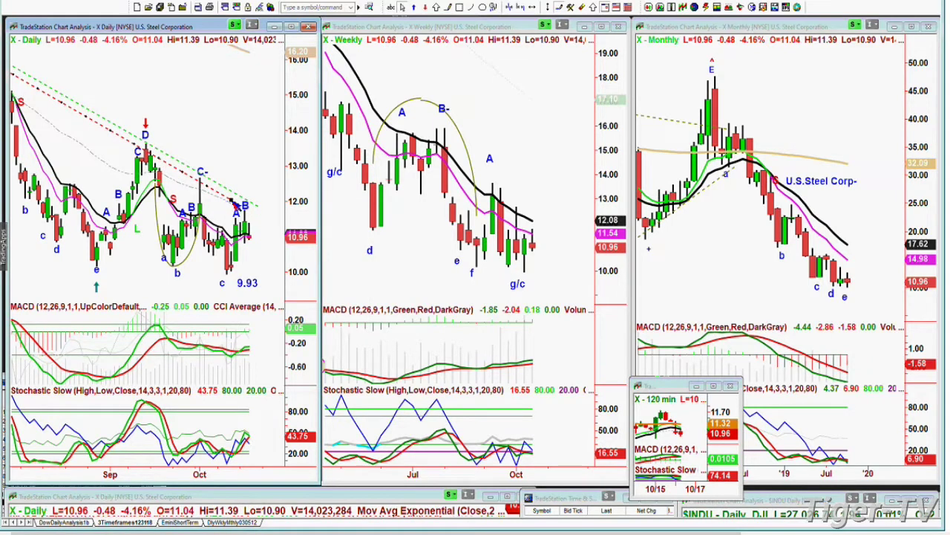
mouse_move(244, 207)
left_mouse_down()
mouse_move(233, 215)
mouse_move(255, 217)
left_mouse_up()
right_click(254, 215)
left_click(284, 147)
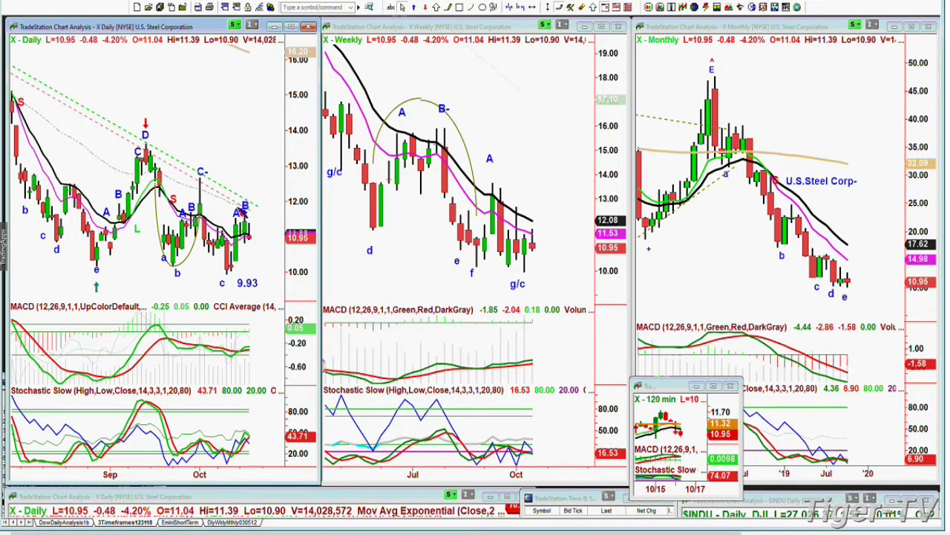
- Enlarge the small 120-minute chart over the monthly chart and mark its October 9 low with an up arrow
mouse_move(247, 256)
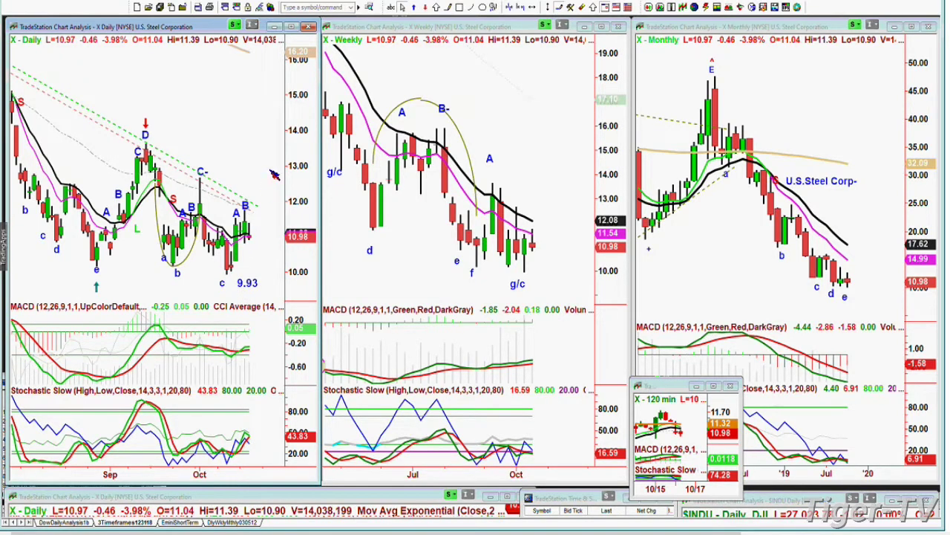
mouse_move(247, 185)
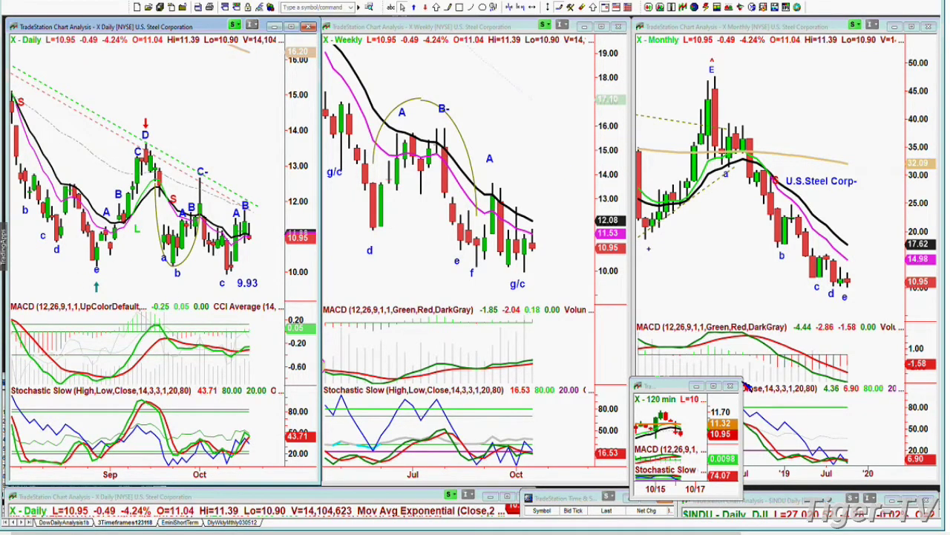
left_click_drag(743, 383, 878, 134)
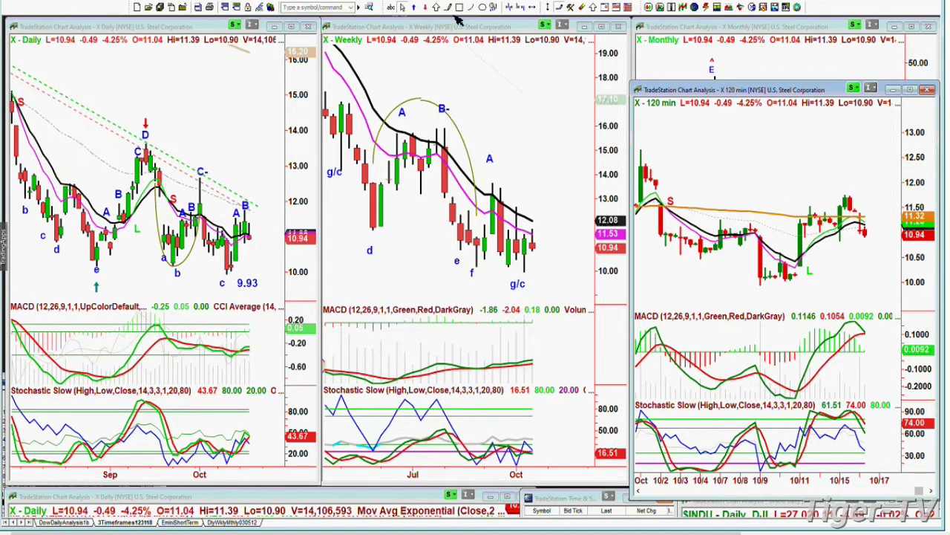
left_click(762, 297)
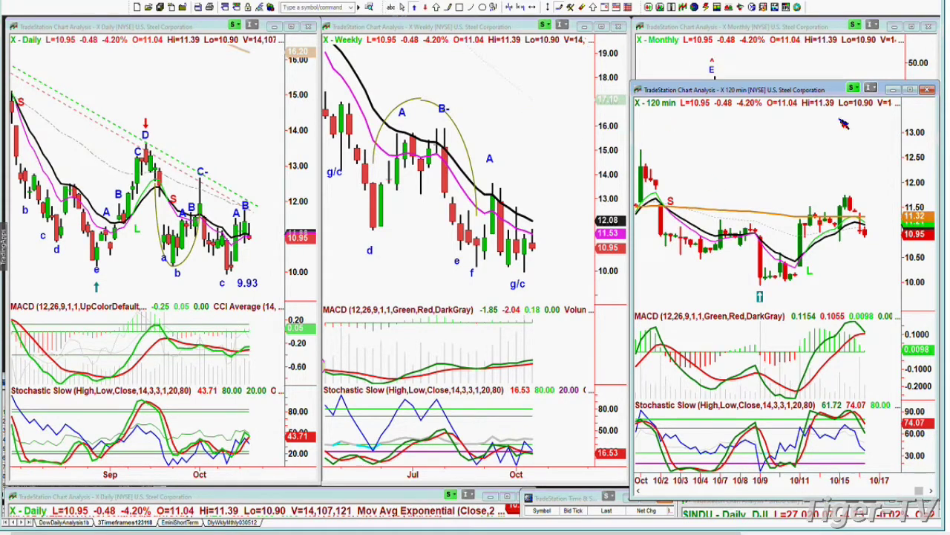
- Label the successive peaks of the October rally on the 120-minute chart A, B, C and D
left_click(782, 249)
type("A")
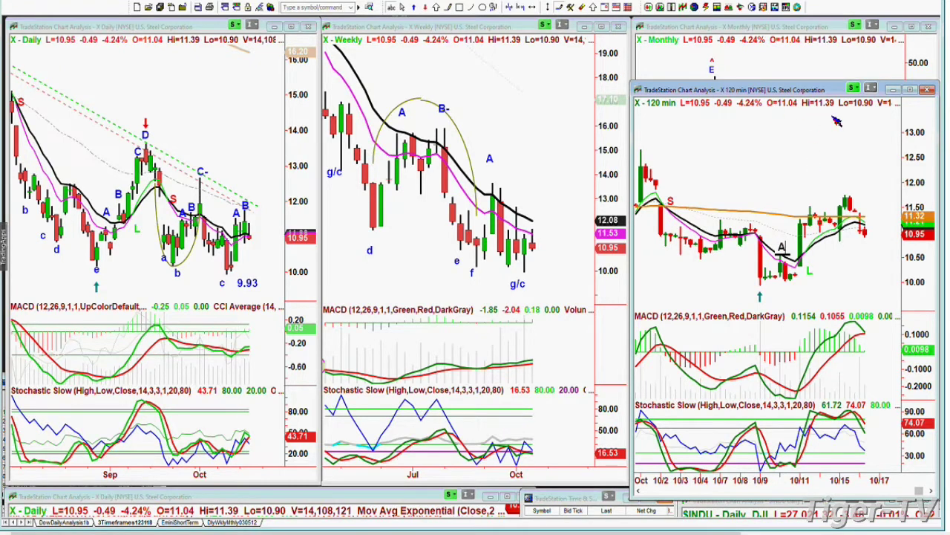
left_click(801, 211)
type("B")
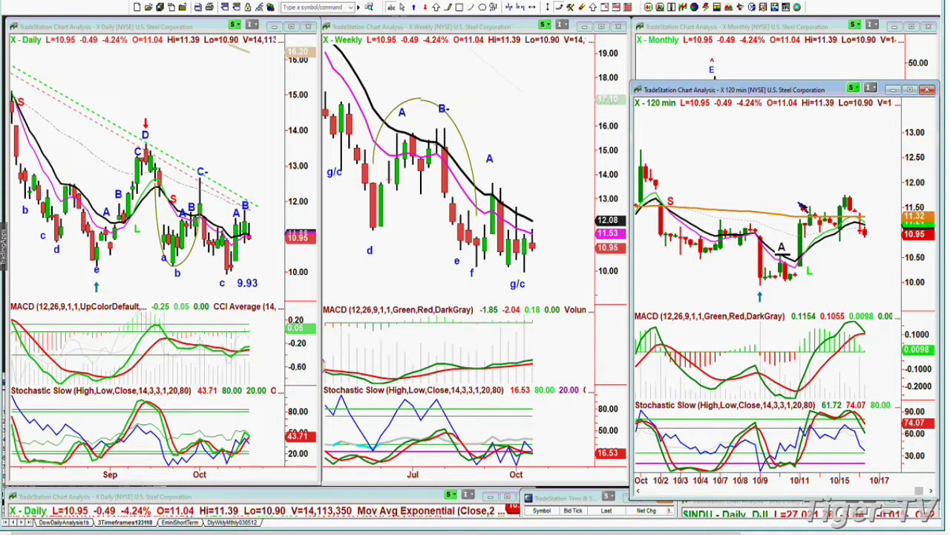
left_click(811, 195)
type("C")
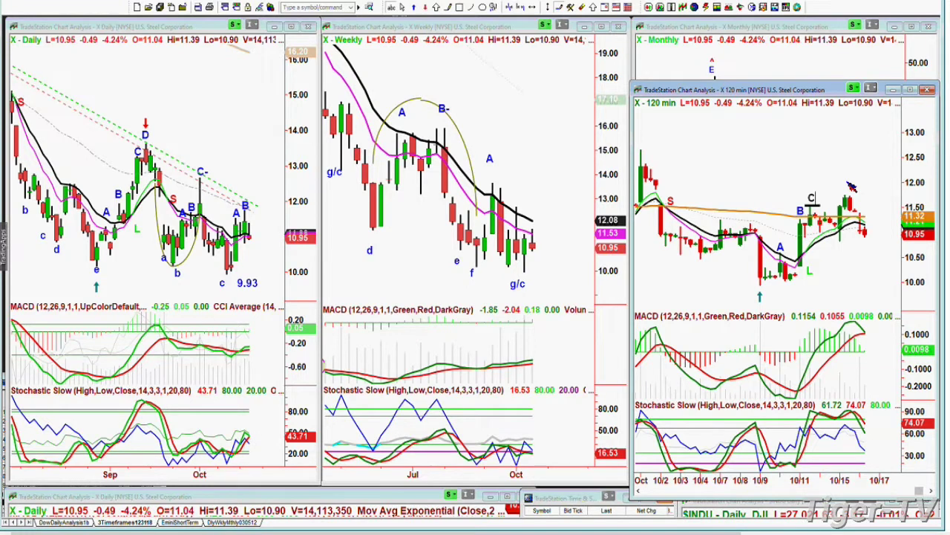
left_click(843, 187)
type("D")
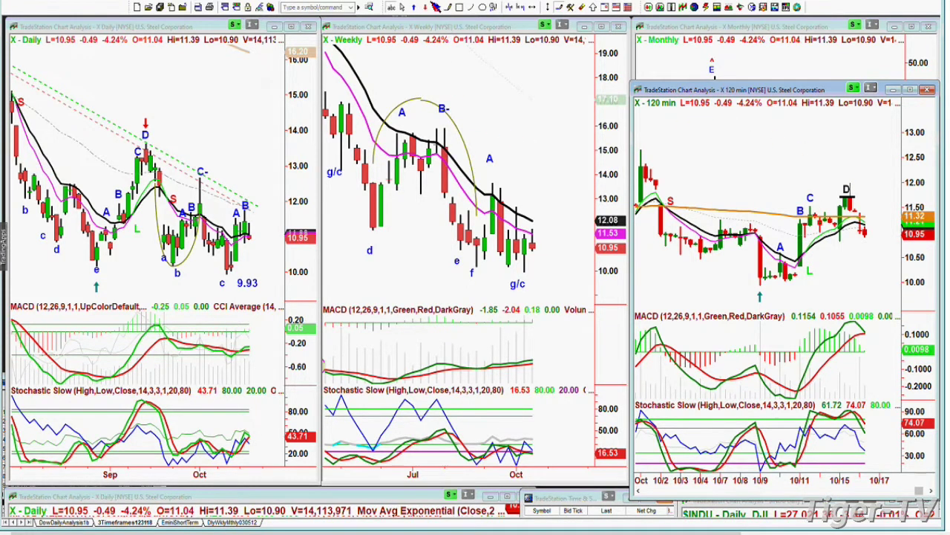
- Mark the D peak on the 120-minute chart with a single red down arrow above its label
left_click(424, 7)
left_click(850, 186)
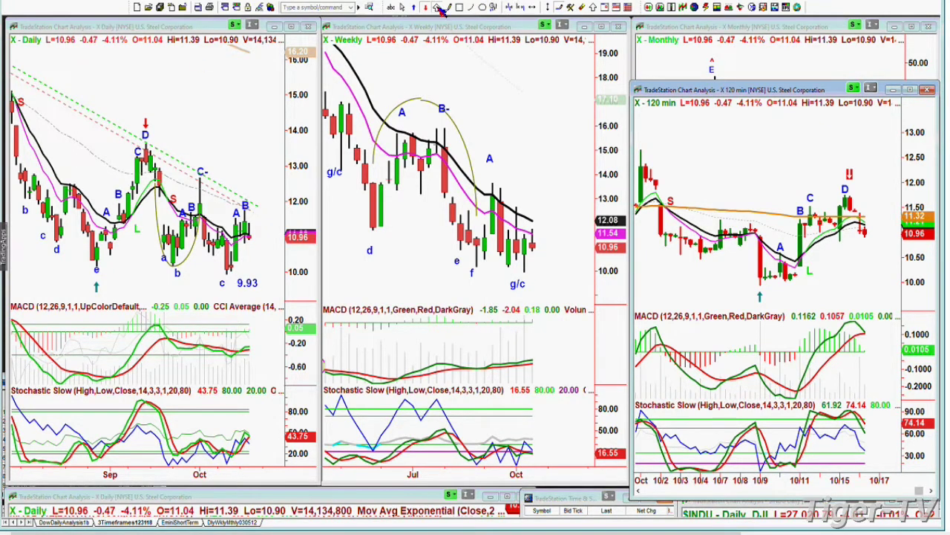
right_click(847, 175)
left_click(888, 192)
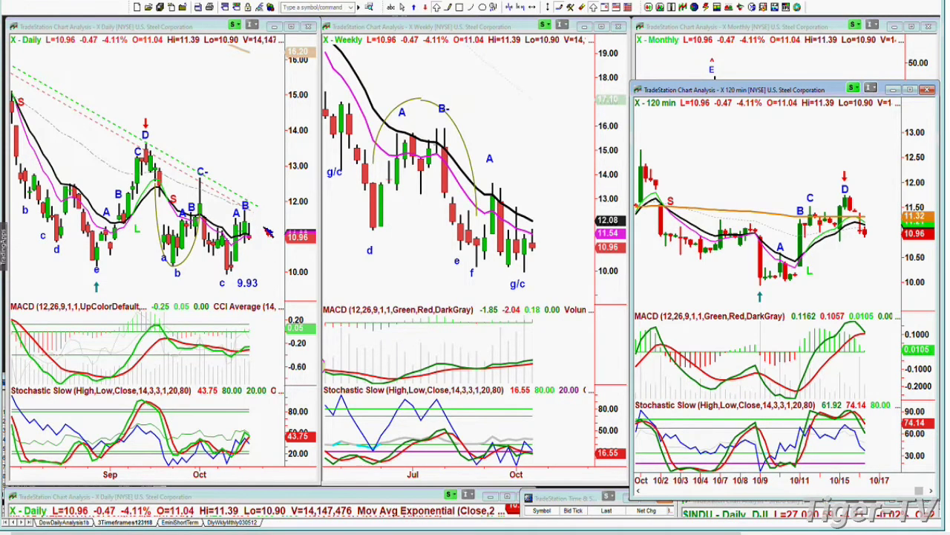
- Inspect the price data of the 10/15/19 bar on the daily chart, and clear the 120-minute chart off the monthly chart
left_click(253, 244)
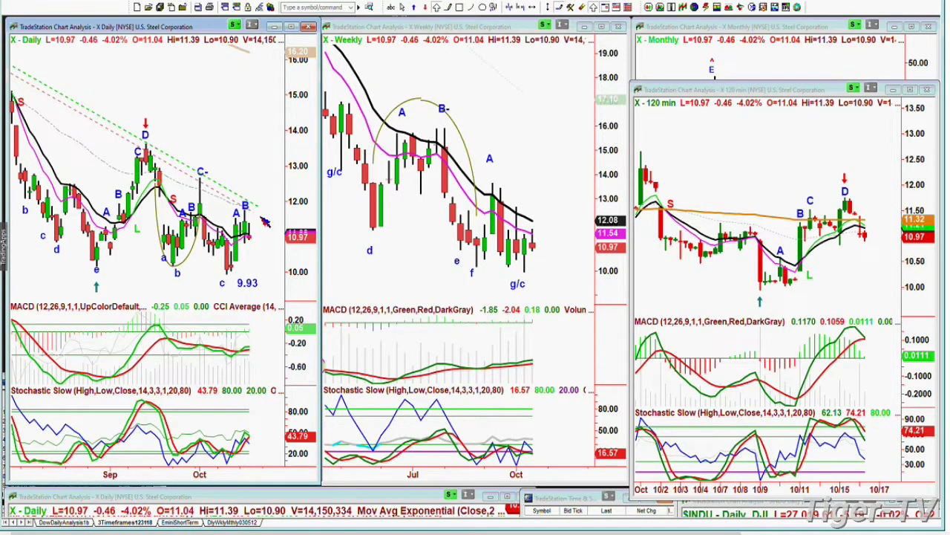
mouse_move(245, 230)
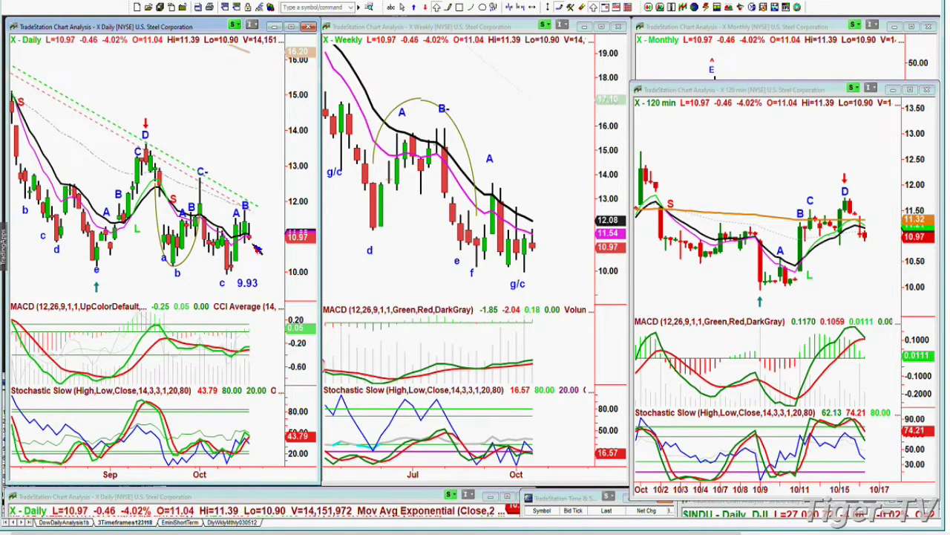
mouse_move(258, 247)
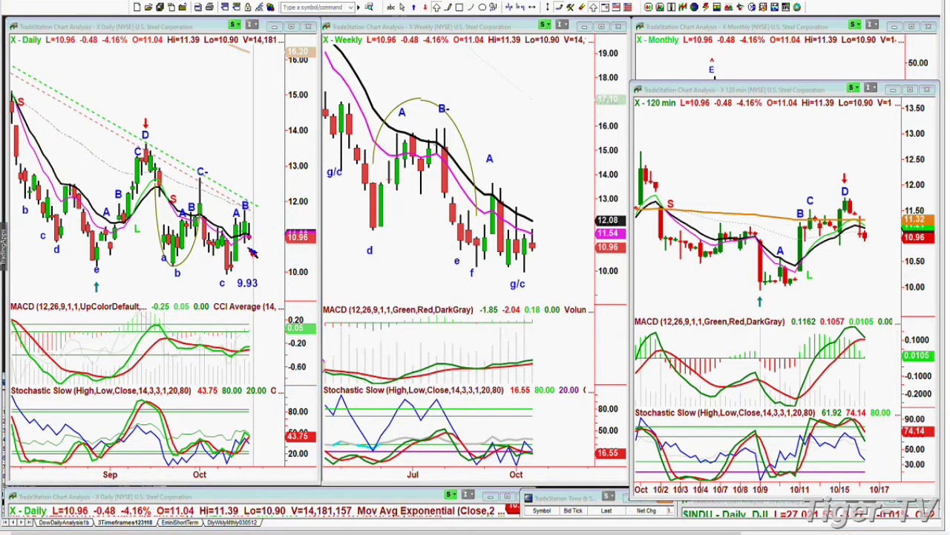
left_click(249, 254)
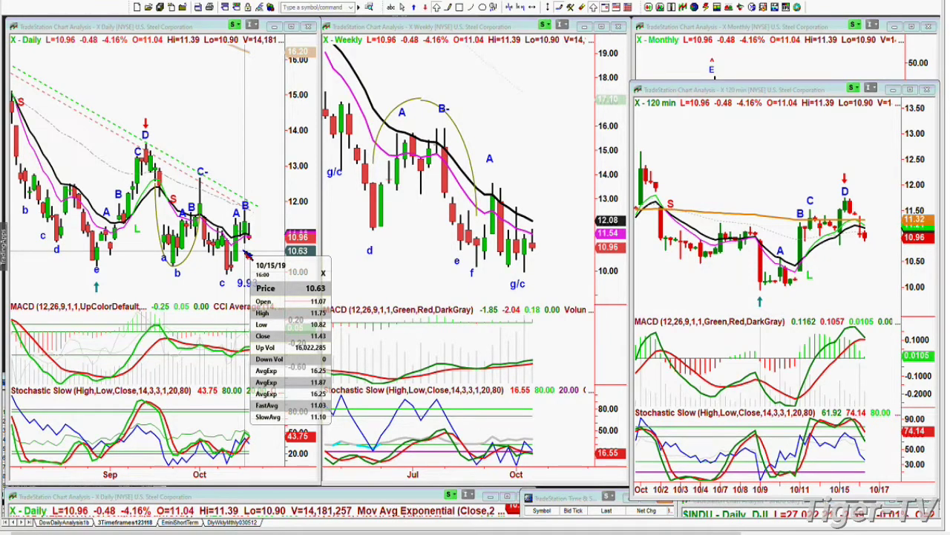
left_click(250, 252)
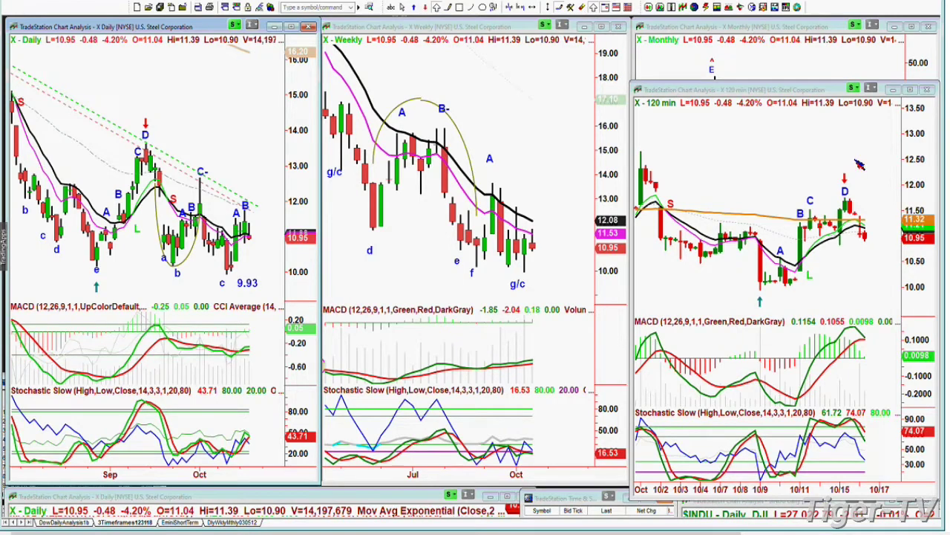
left_click(934, 87)
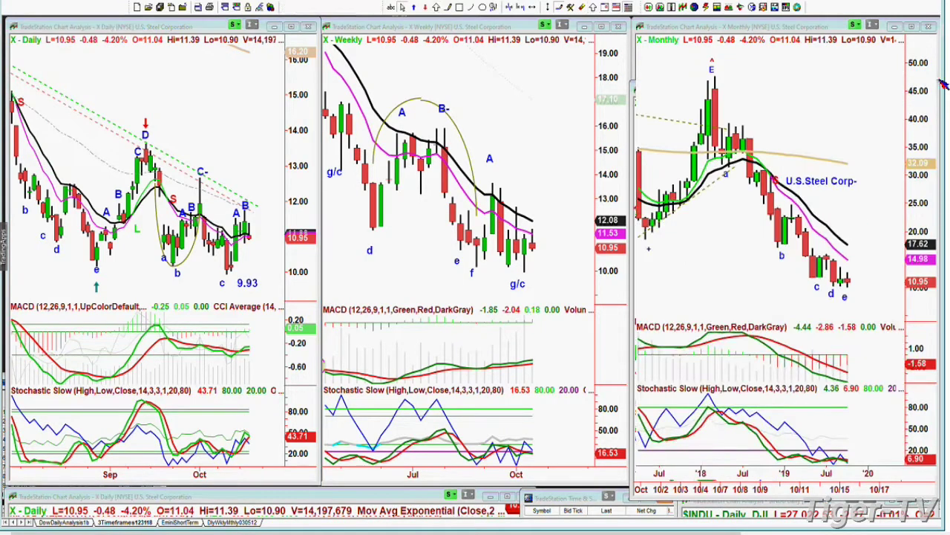